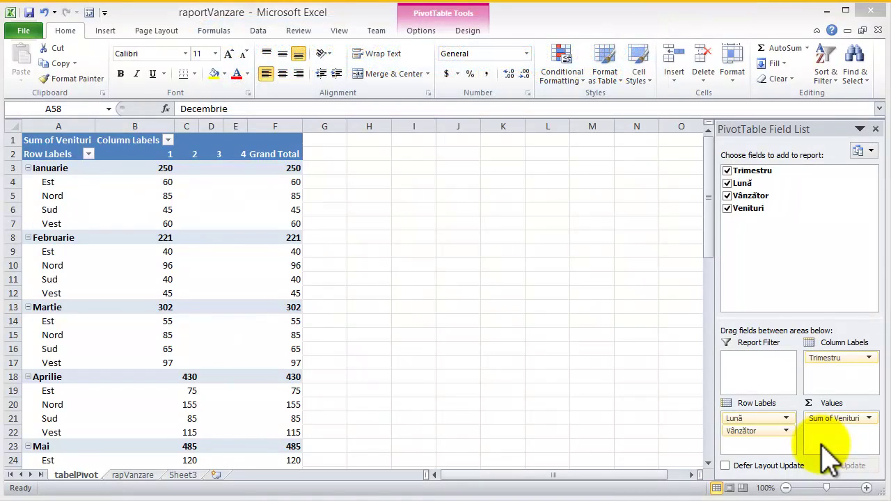
On rapVanzare, fill row 50 with 1, Ianuarie, Centru and 45.
click(145, 478)
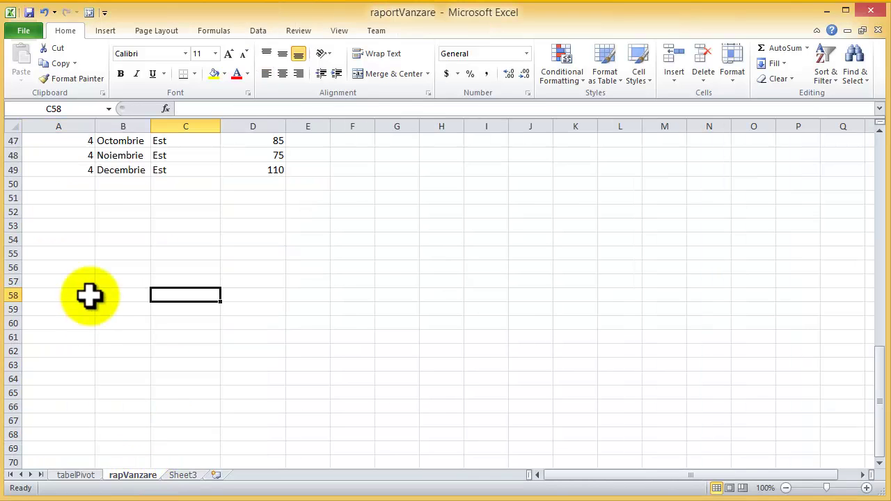
click(87, 187)
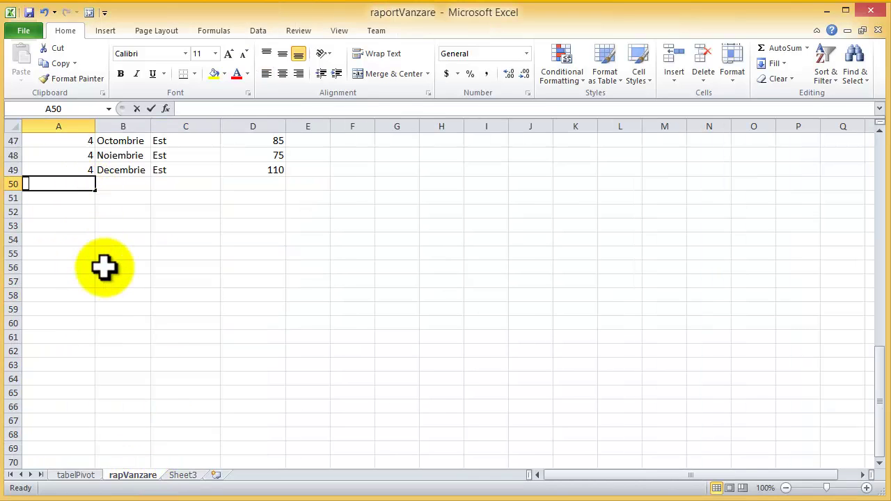
text(1)
key(Tab)
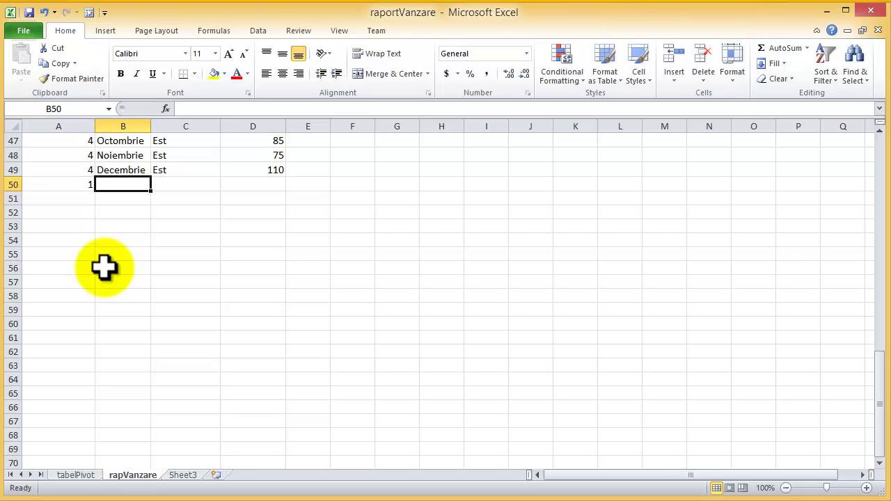
text(ianuarie)
key(Tab)
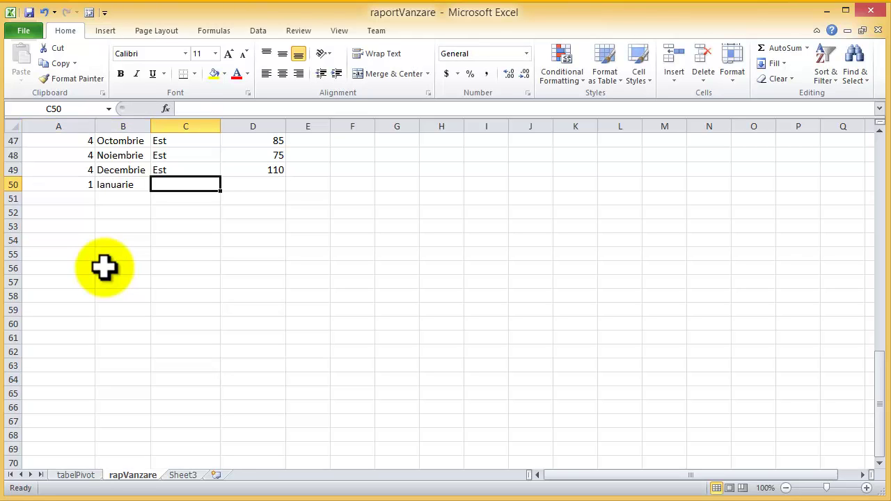
text(Ce)
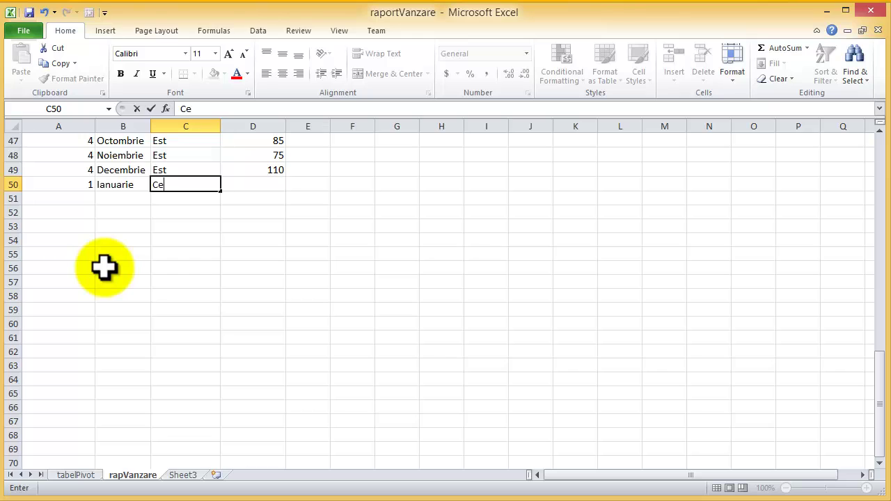
text(ntru)
key(Tab)
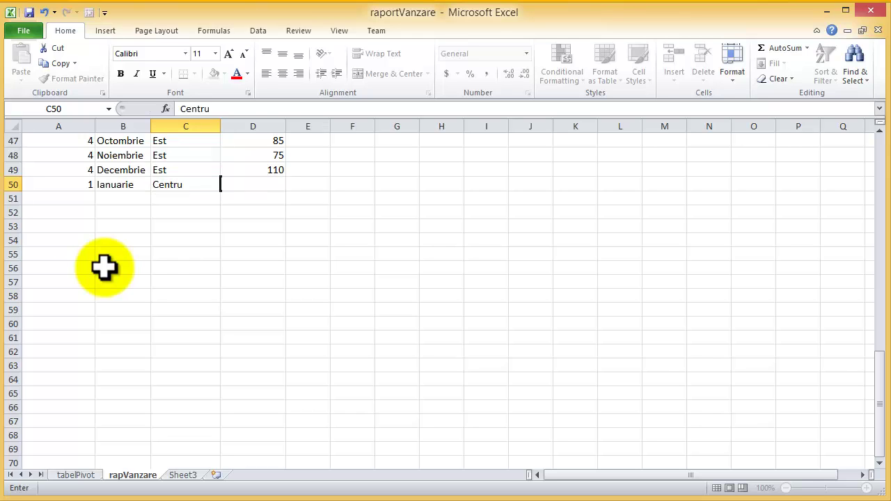
text(45)
key(Return)
Fill row 51 with 1, Februarie, Centru and 40.
key(Left)
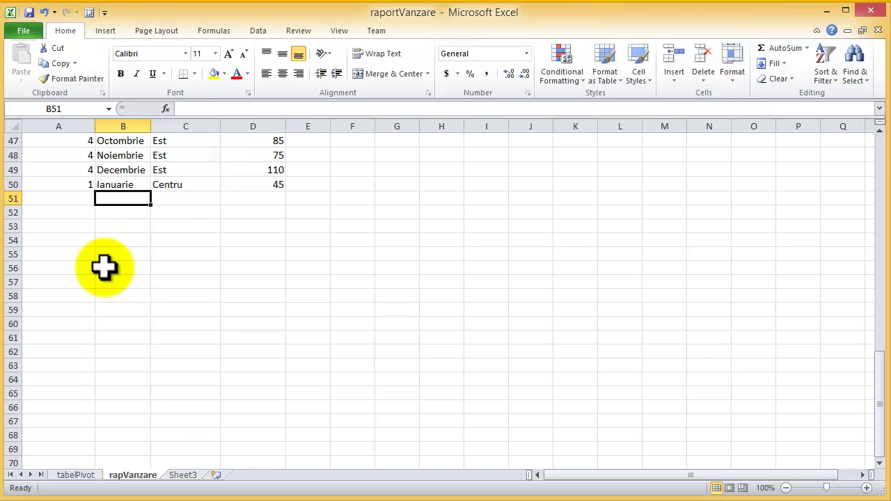
key(Left)
text(1)
key(Tab)
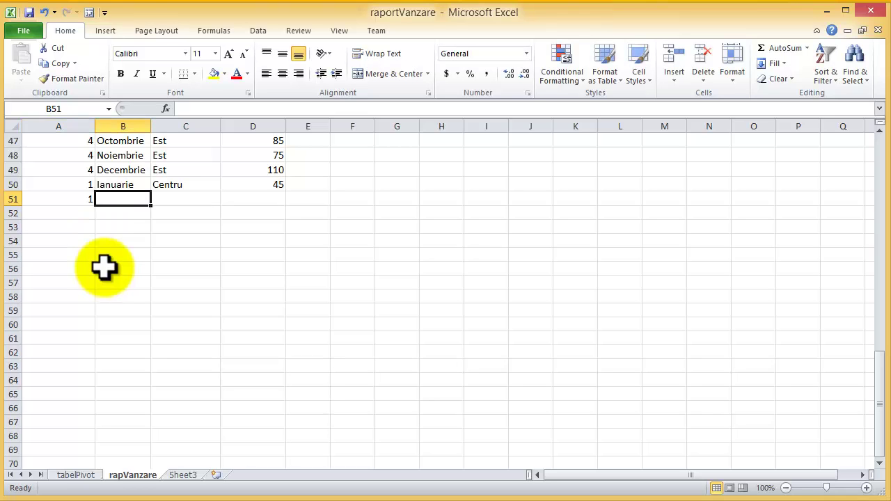
text(fe)
key(Tab)
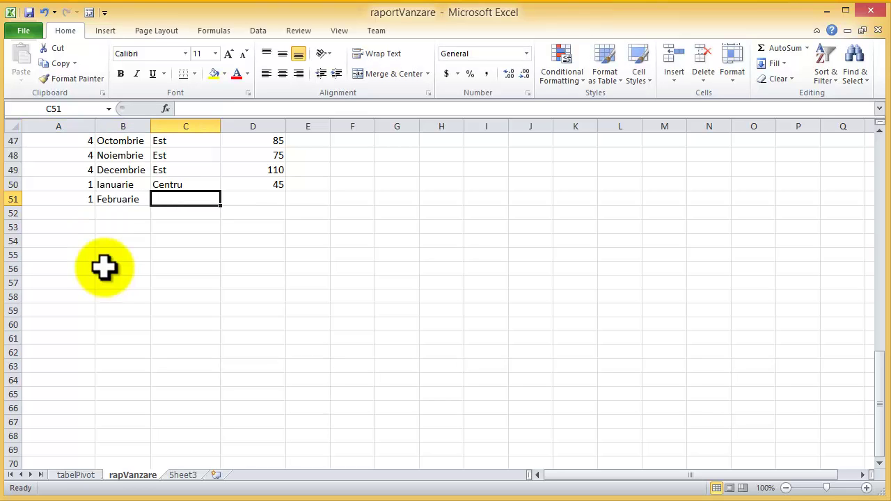
text(c)
key(Tab)
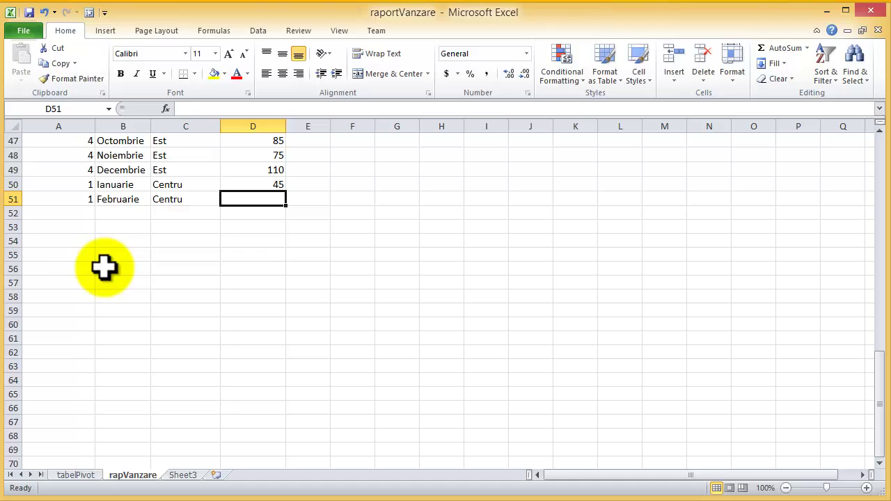
text(40)
key(Return)
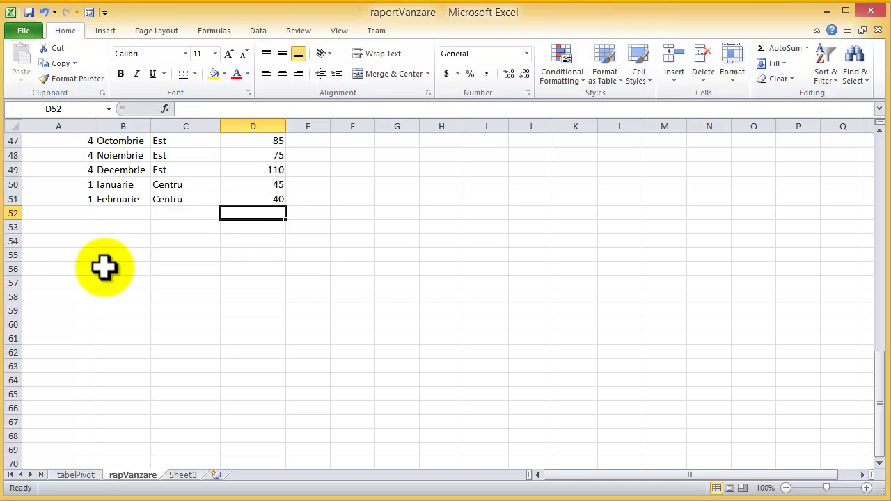
Fill row 52 with 1, Martie, Centru and 75.
key(Left)
key(Left)
key(Left)
text(1)
key(Tab)
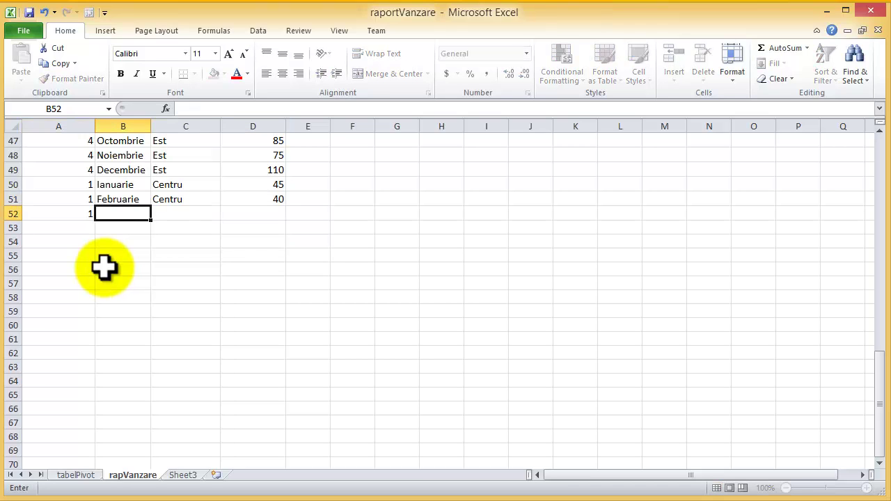
text(m)
key(BackSpace)
text(Mart)
key(Tab)
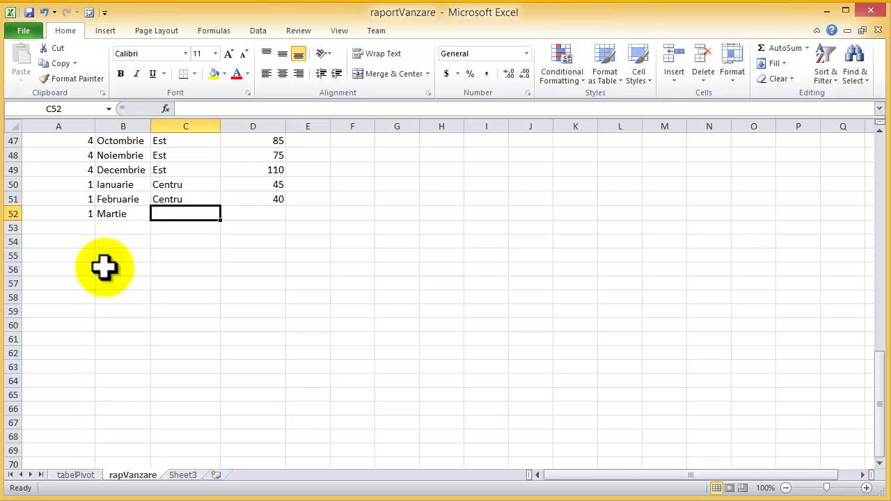
text(centru)
key(Tab)
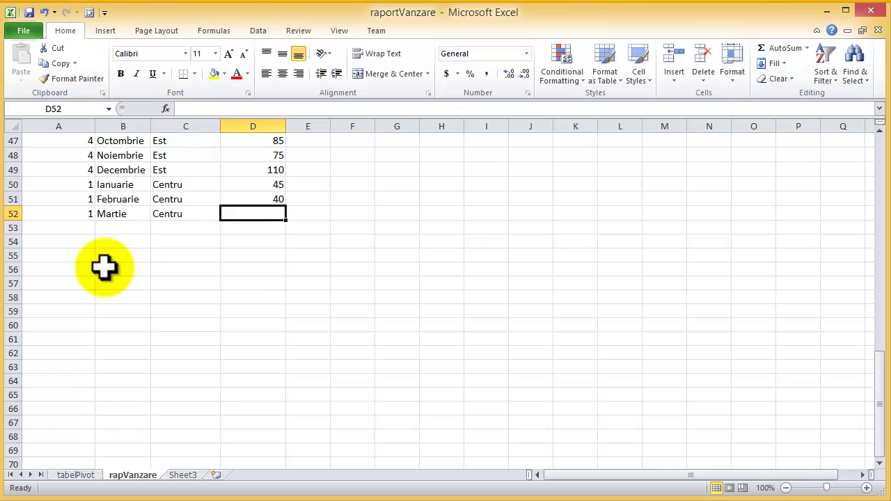
text(75)
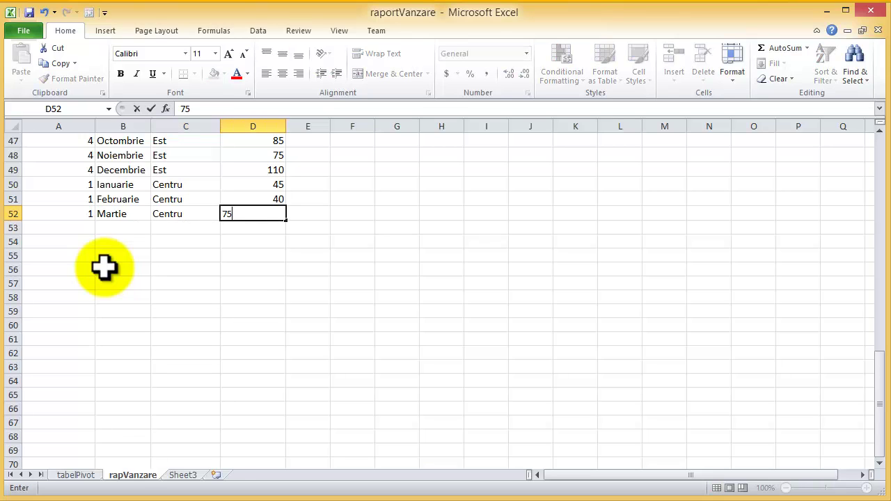
key(Return)
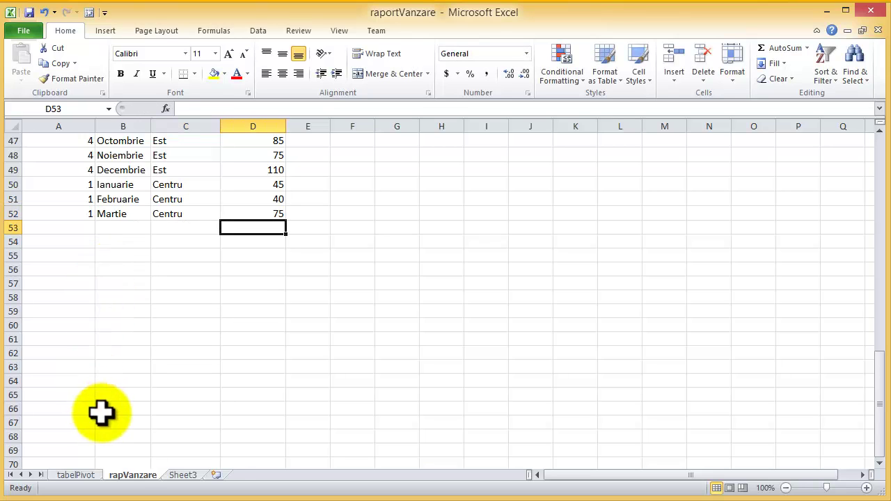
On tabelPivot, open the Change Data Source dropdown in PivotTable Tools Options.
click(81, 477)
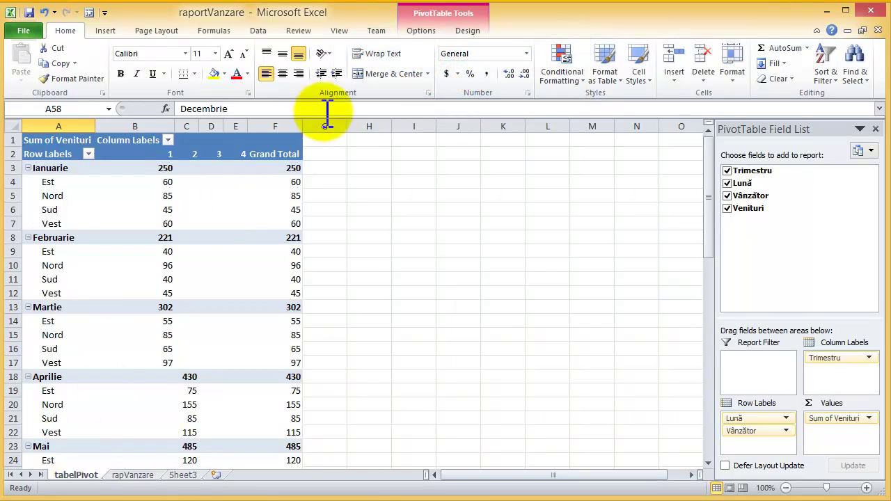
click(421, 32)
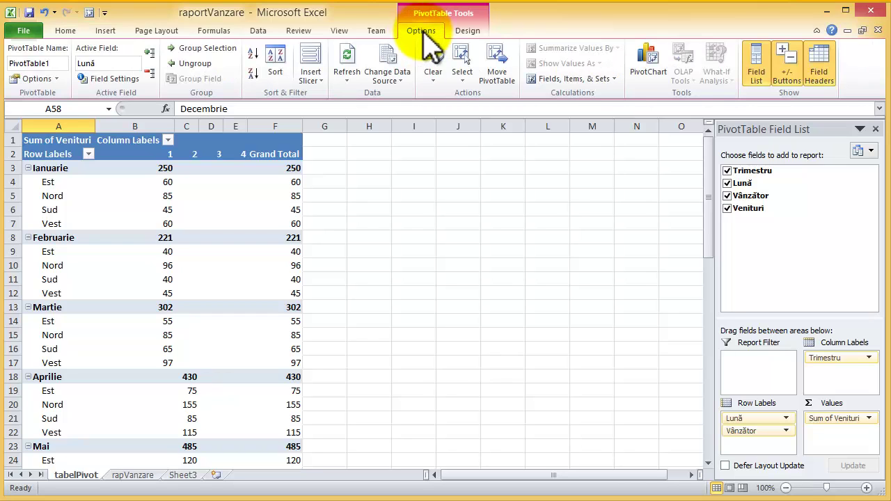
click(408, 84)
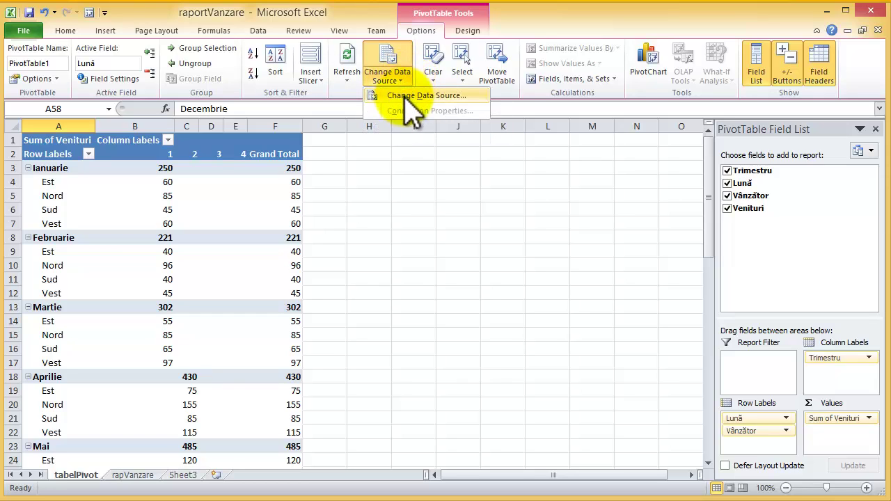
Change the pivot table's Table/Range from row 49 to rapVanzare!$A$1:$D$52 and apply it.
click(411, 98)
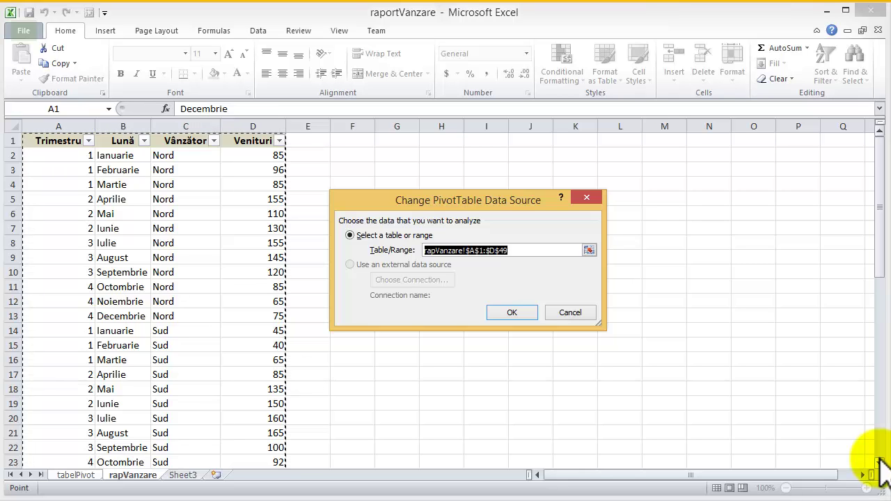
click(880, 461)
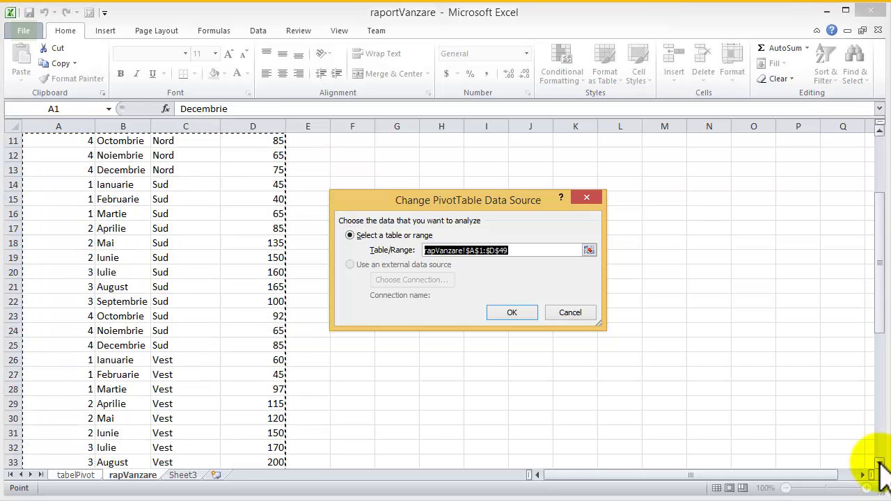
click(880, 463)
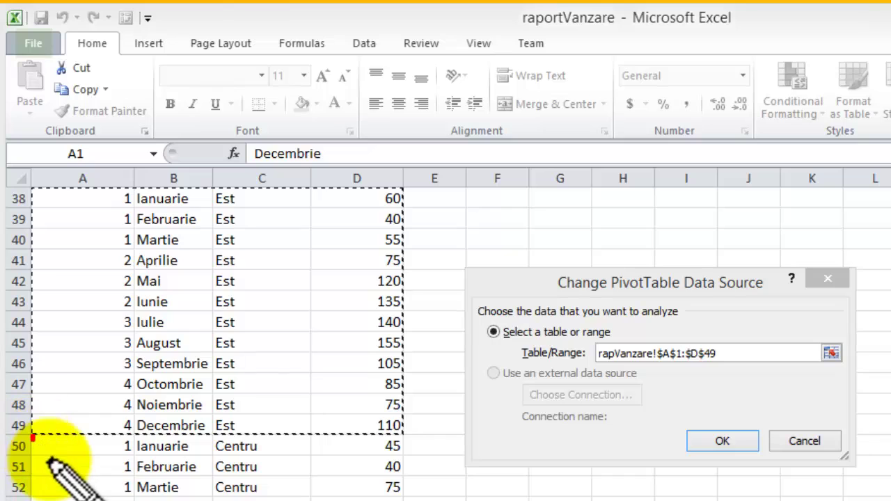
mouse_move(32, 437)
mouse_down()
mouse_move(296, 498)
mouse_move(411, 497)
mouse_up()
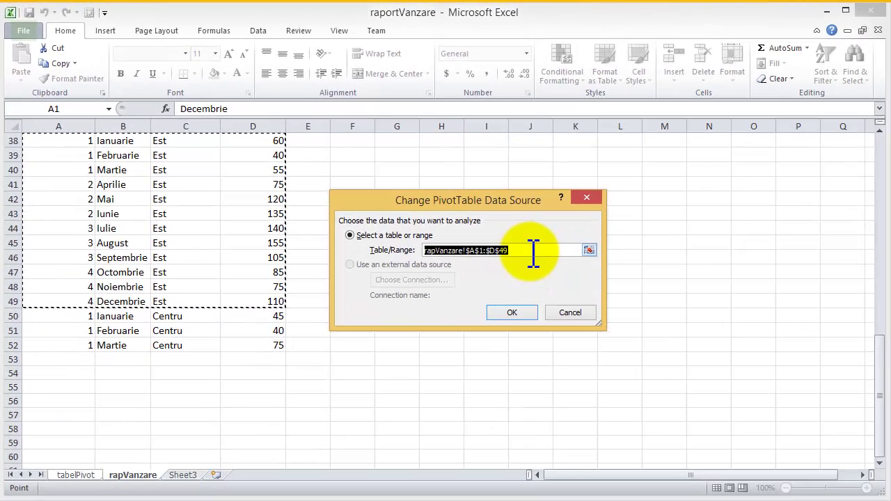
click(533, 251)
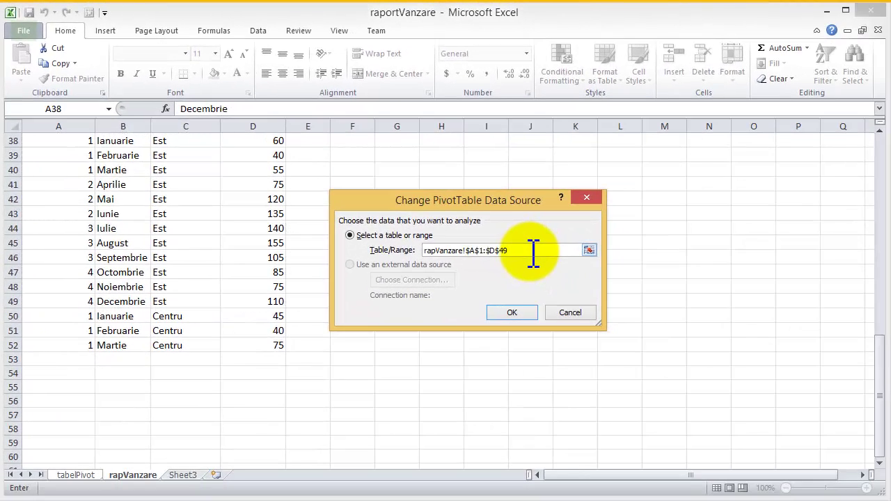
key(BackSpace)
key(BackSpace)
text(52)
click(515, 314)
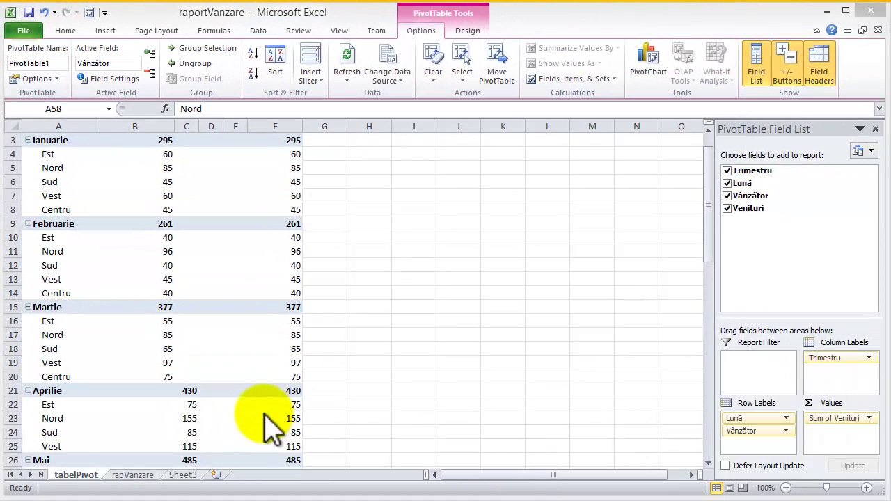
Delete the three Centru rows 50–52 from the rapVanzare sheet.
click(139, 477)
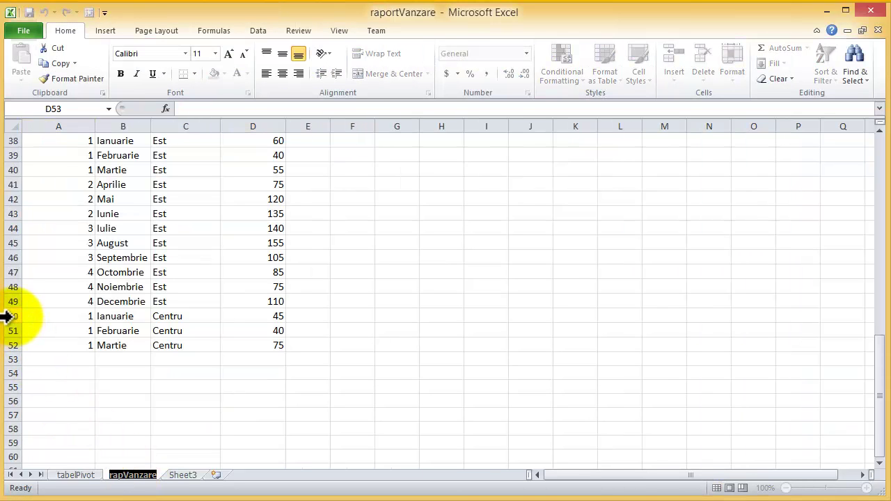
drag(9, 316, 8, 342)
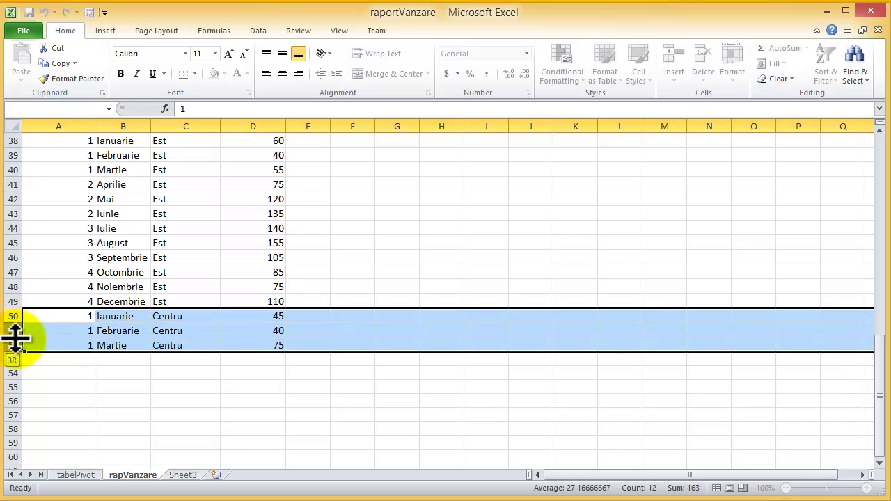
right_click(104, 348)
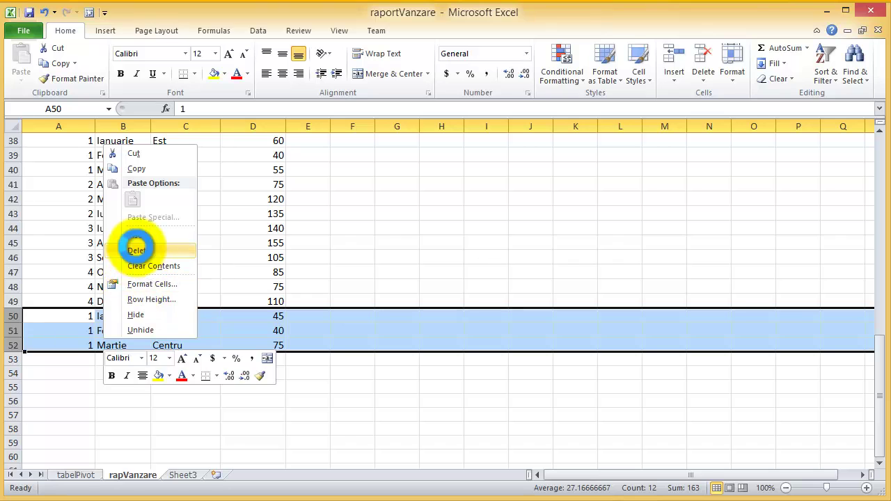
click(137, 249)
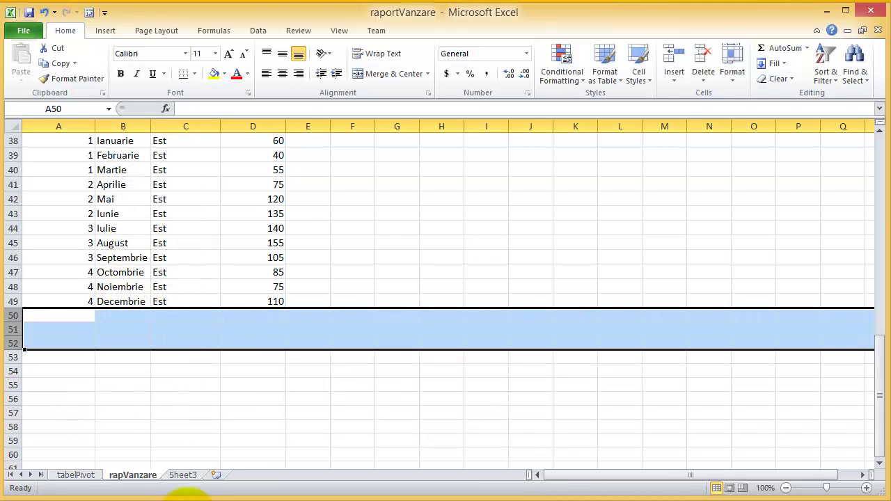
Refresh the pivot table on tabelPivot so Centru drops out.
click(80, 476)
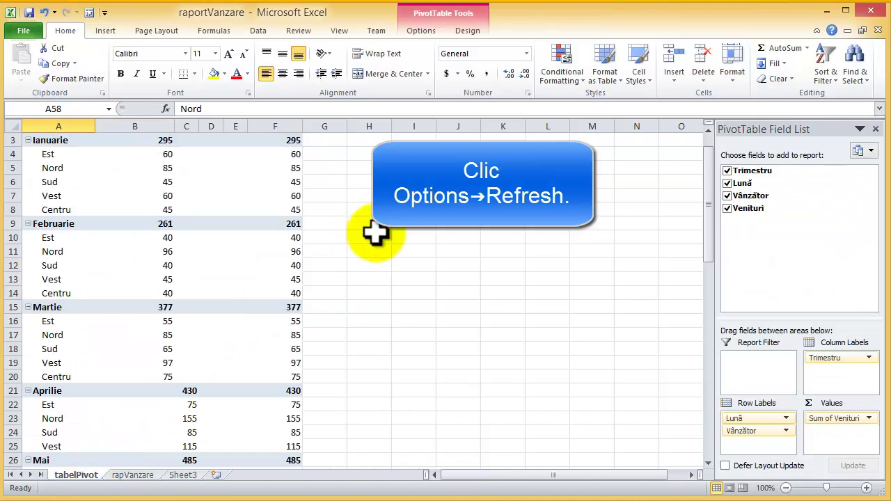
click(421, 30)
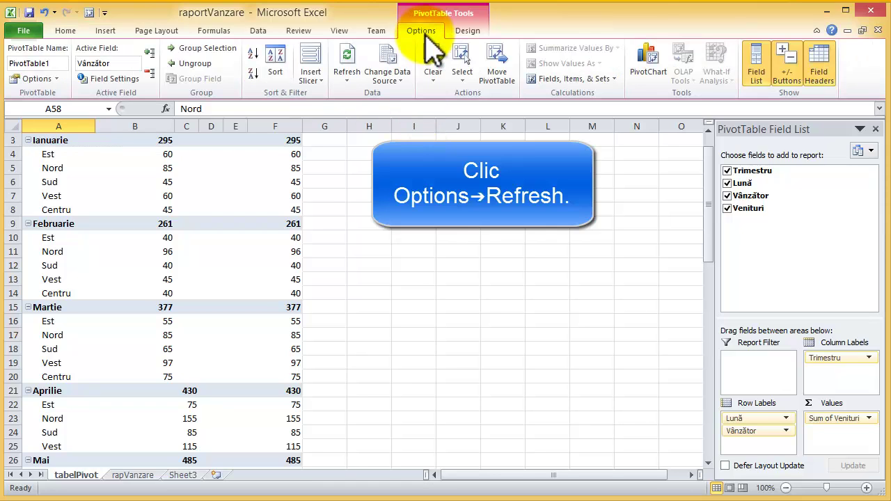
click(345, 76)
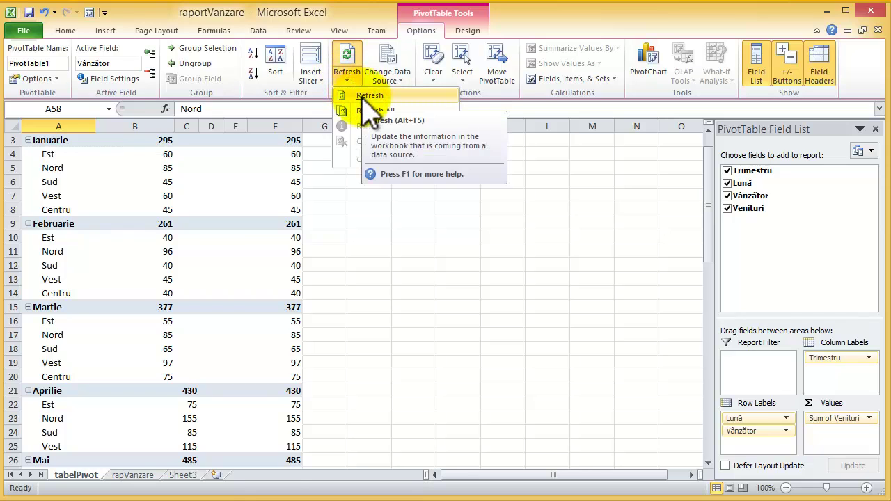
click(368, 97)
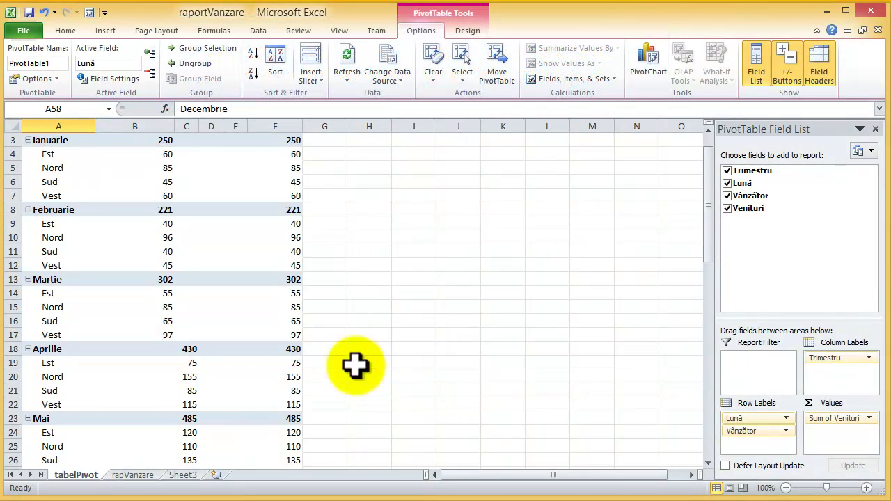
Insert three blank rows 47–49 above Octombrie on rapVanzare.
click(132, 475)
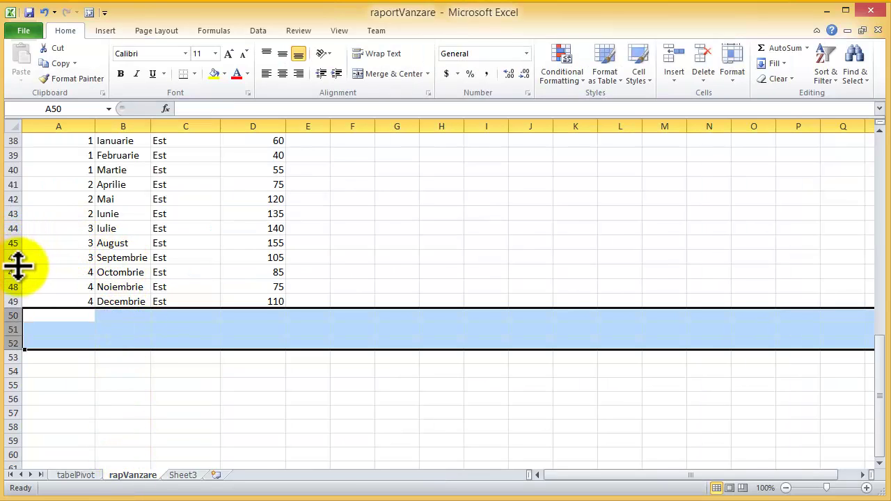
drag(9, 272, 9, 302)
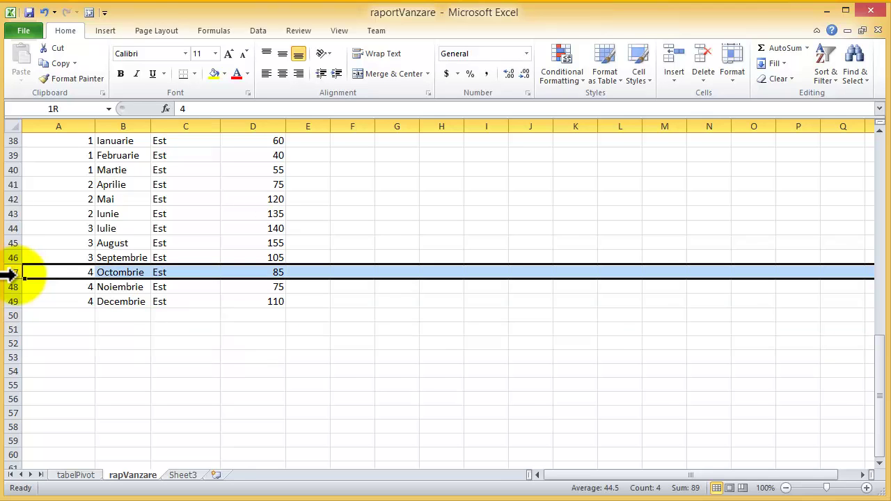
right_click(53, 291)
click(86, 380)
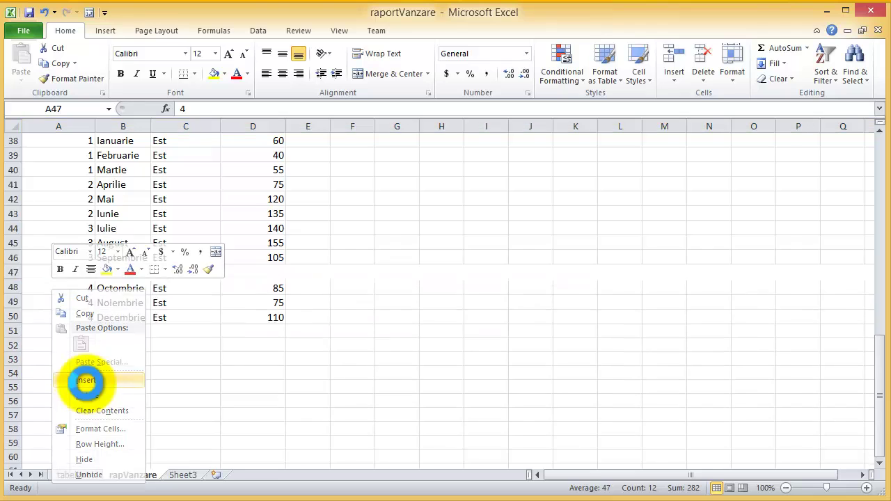
Enter the Ianuarie Centru row with 40 in row 47.
click(83, 272)
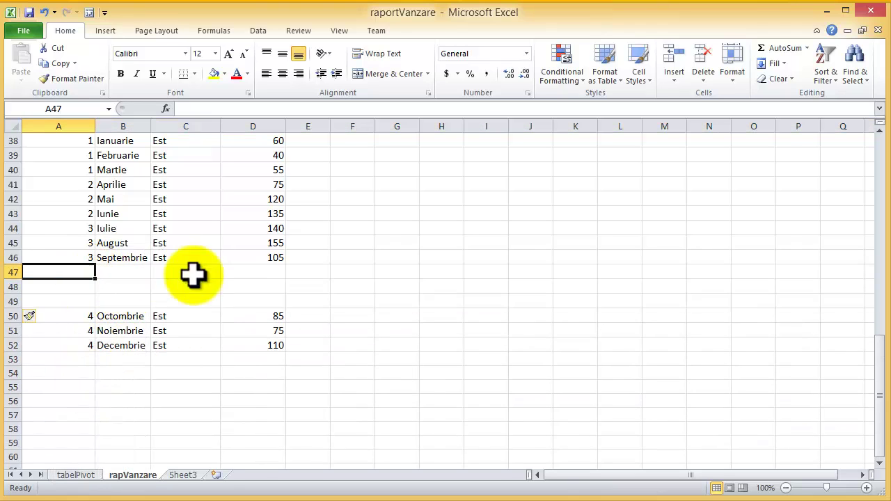
text(4)
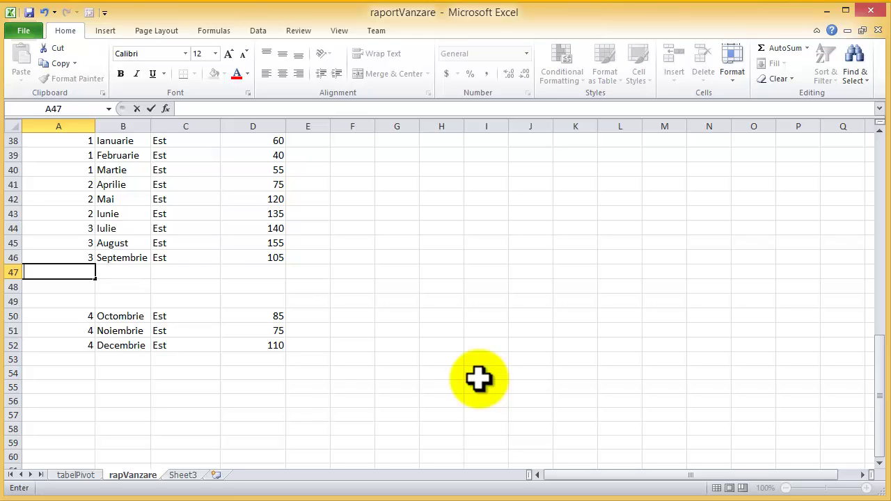
key(Tab)
text(i)
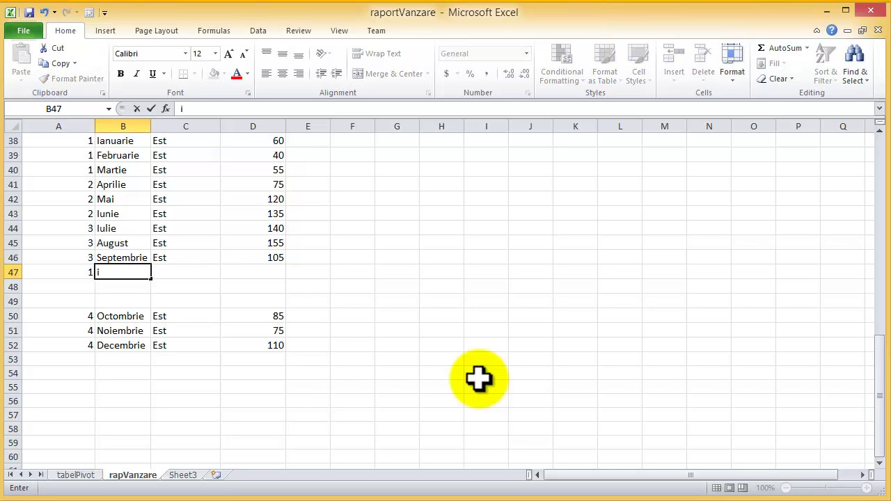
text(a)
key(Tab)
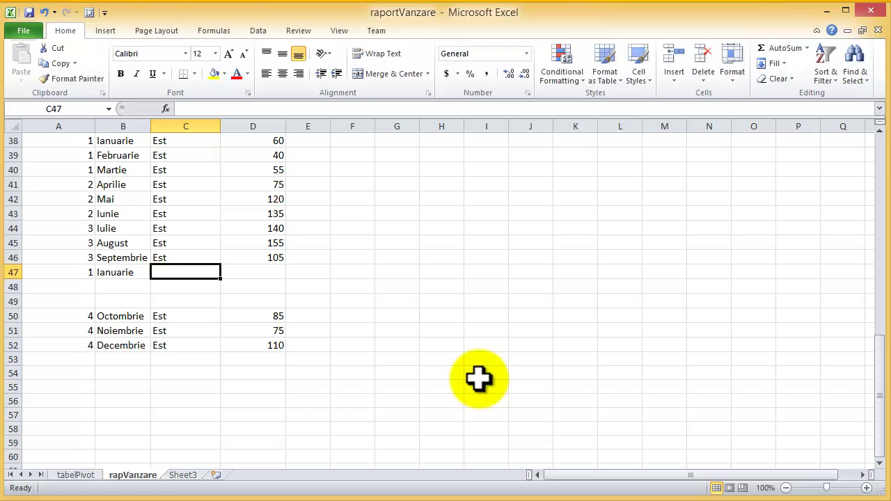
text(Centru)
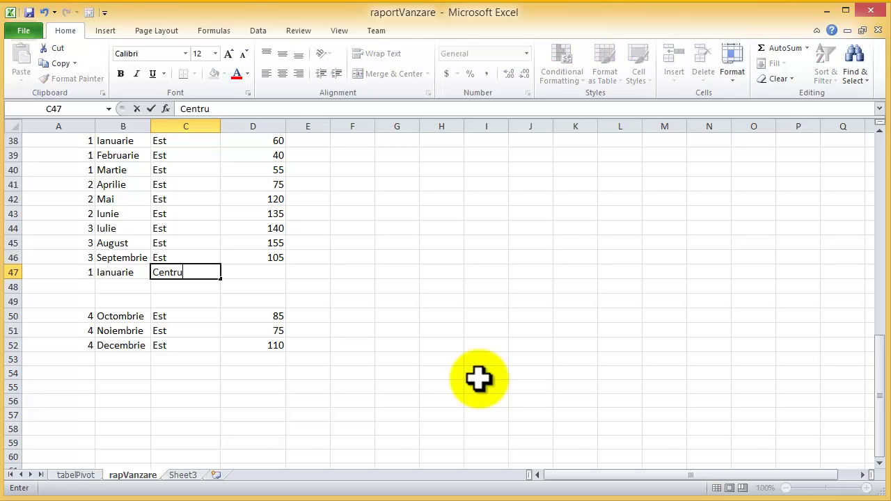
key(Tab)
text(40)
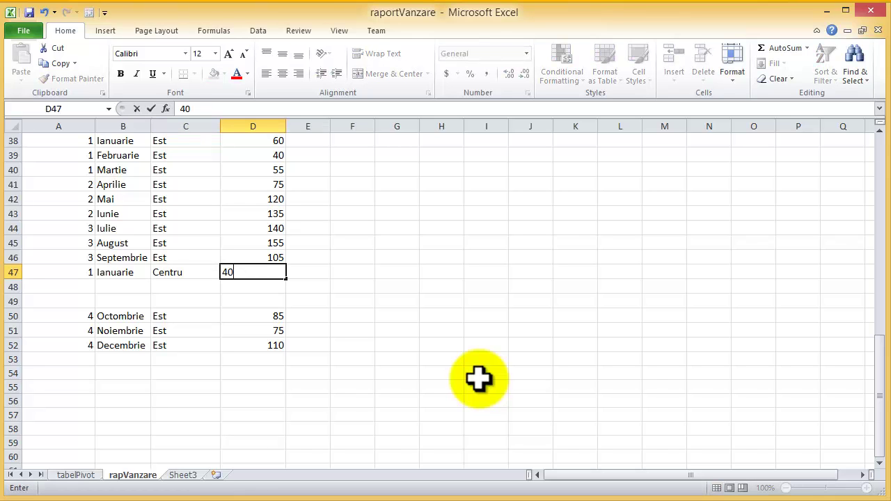
key(Return)
Enter row 48 as 1, Februarie, Centru, 60.
key(Left)
key(Left)
text(1)
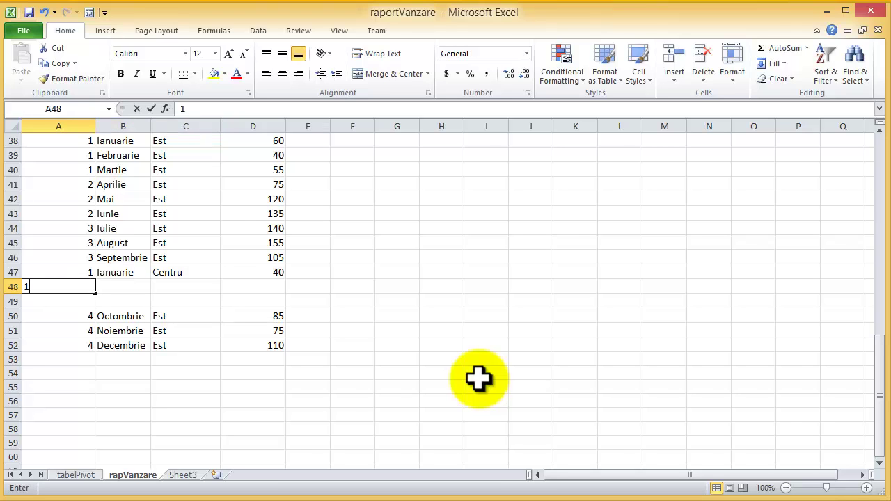
key(Tab)
text(fe)
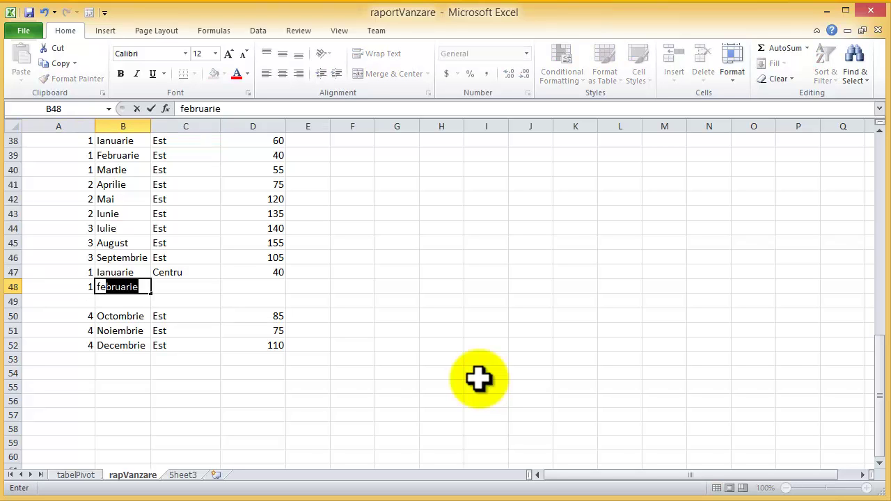
key(Tab)
text(c)
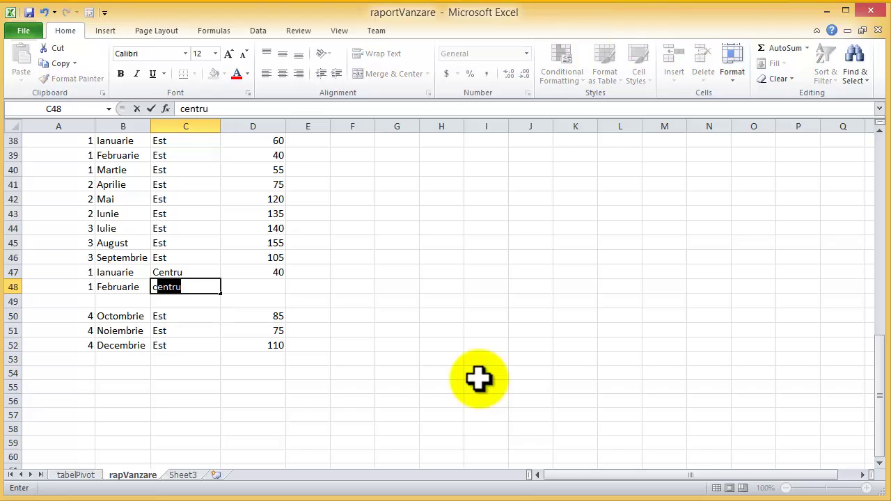
key(Tab)
text(60)
key(Down)
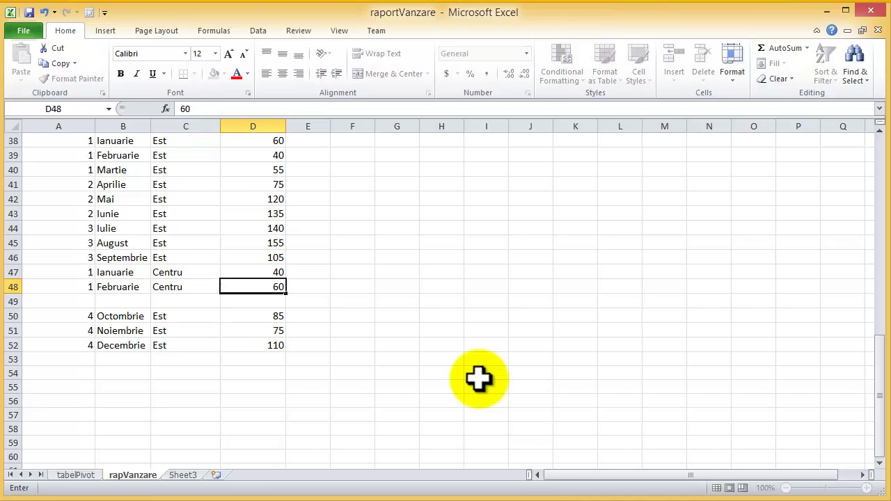
Enter row 49 as 1, Martie, Centru, 75.
key(Left)
key(Left)
key(Left)
text(1)
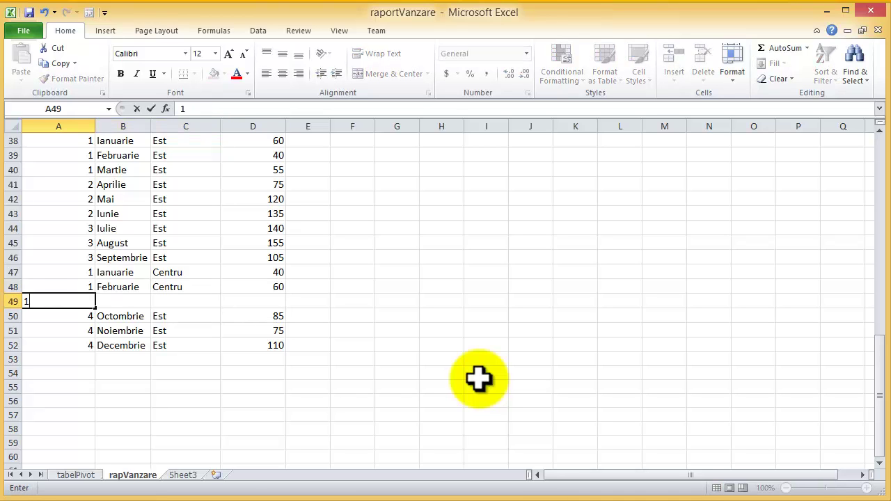
key(Tab)
text(Mar)
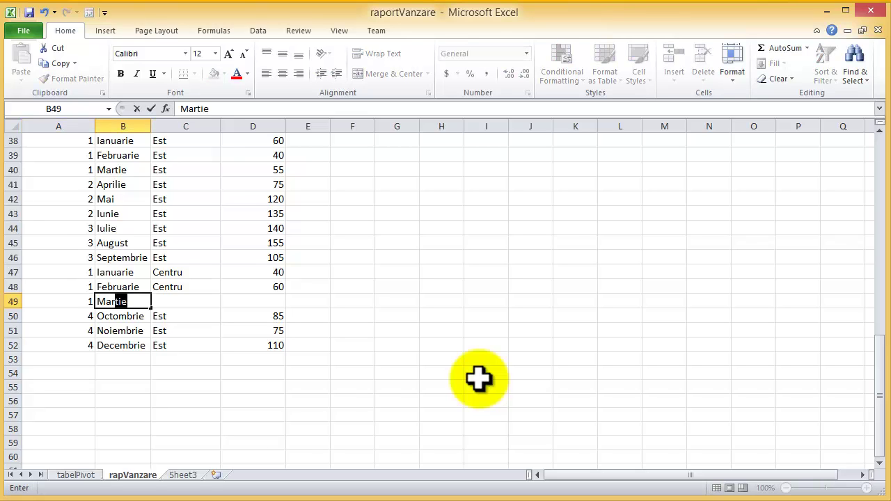
key(Tab)
text(c)
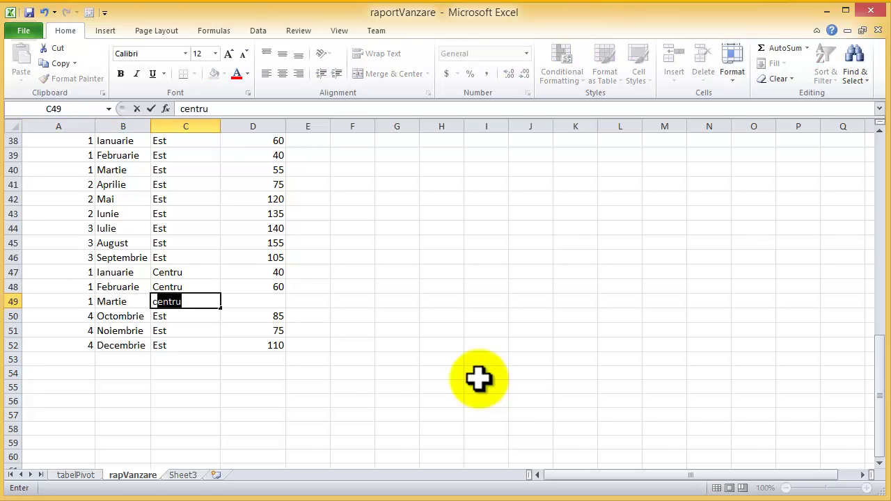
key(Tab)
text(75)
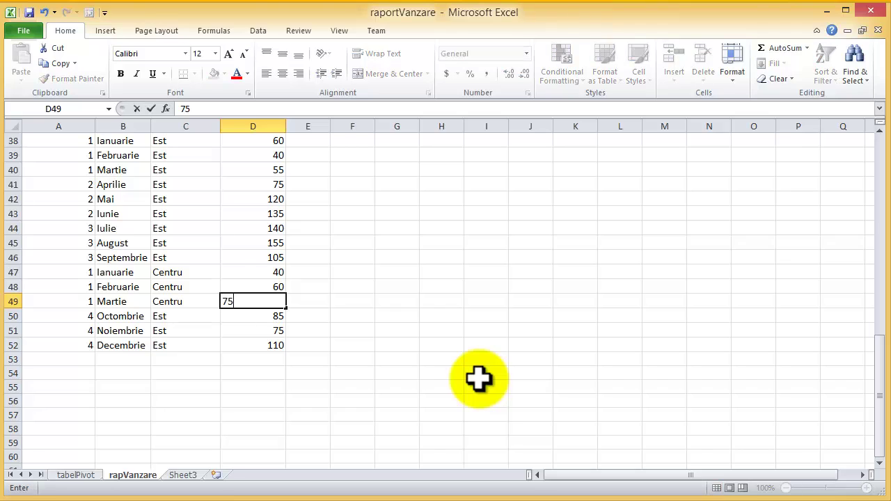
key(Return)
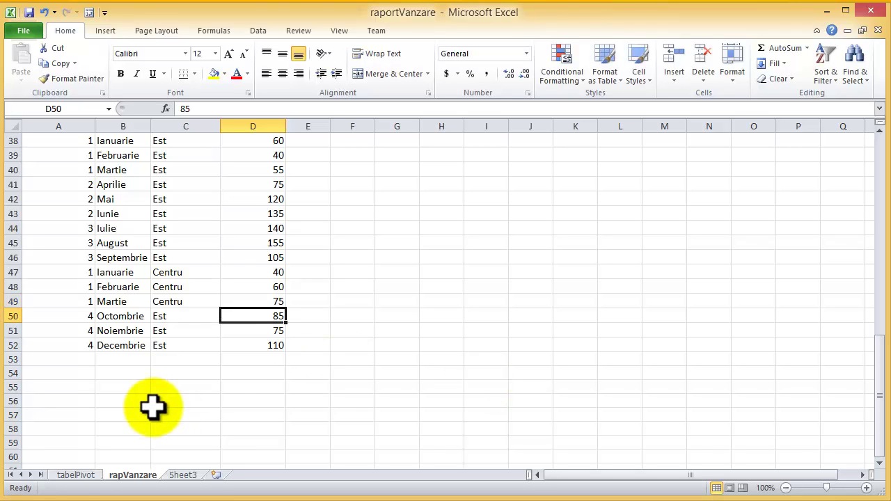
Refresh the tabelPivot pivot table to show Centru 40, 60 and 75 per month.
click(78, 476)
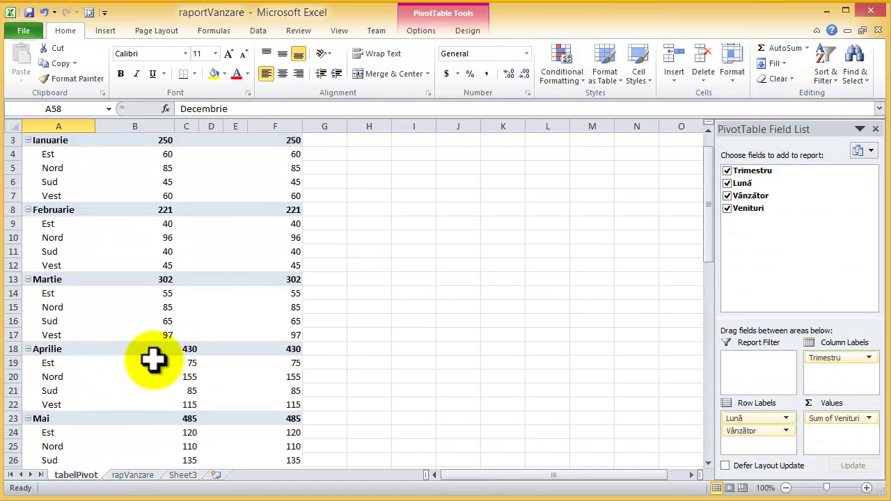
click(429, 31)
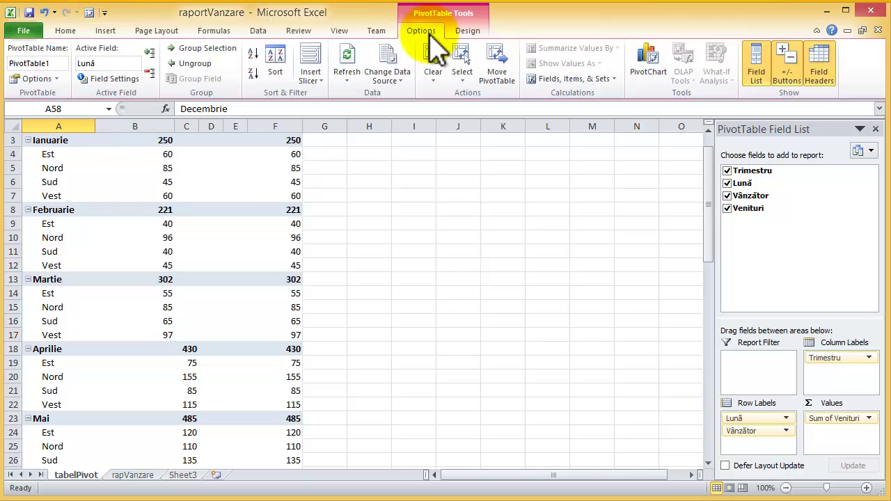
click(353, 57)
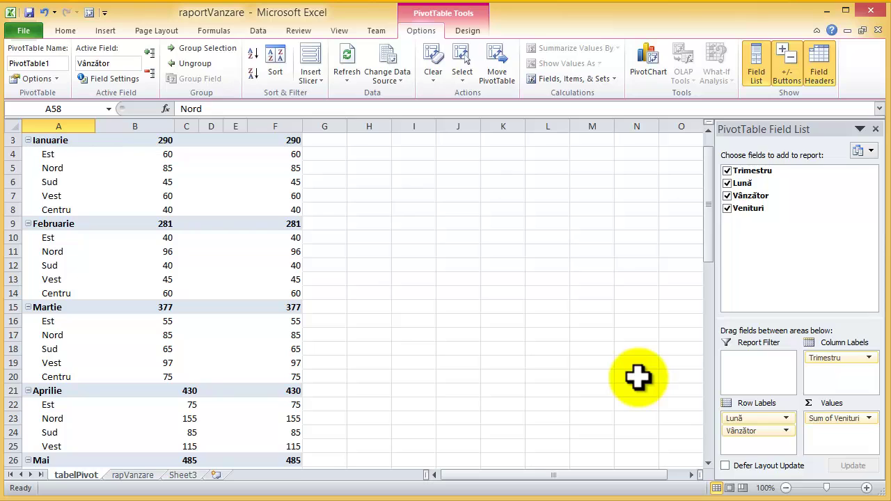
Delete Centru rows 47–49 from the rapVanzare sheet.
click(133, 475)
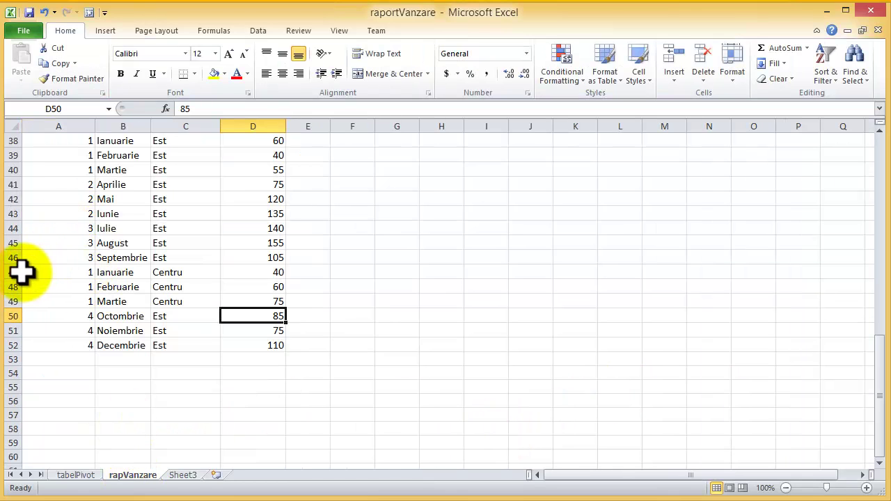
drag(7, 271, 7, 302)
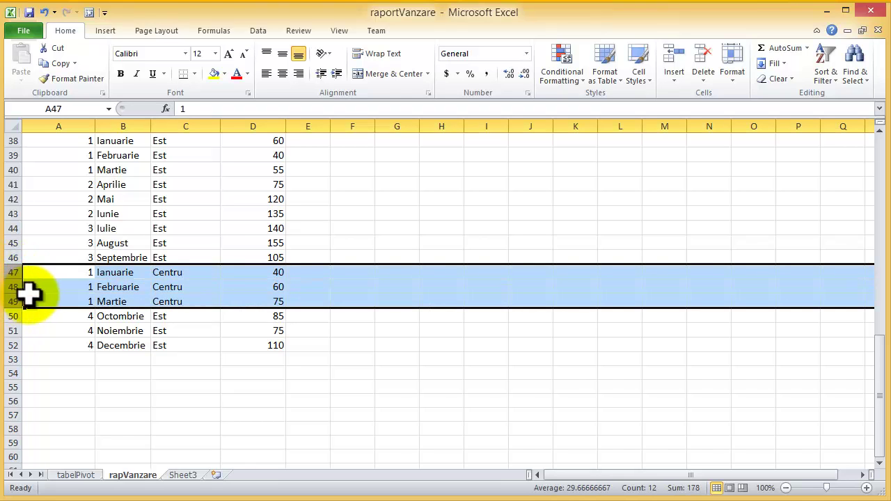
right_click(61, 303)
click(91, 399)
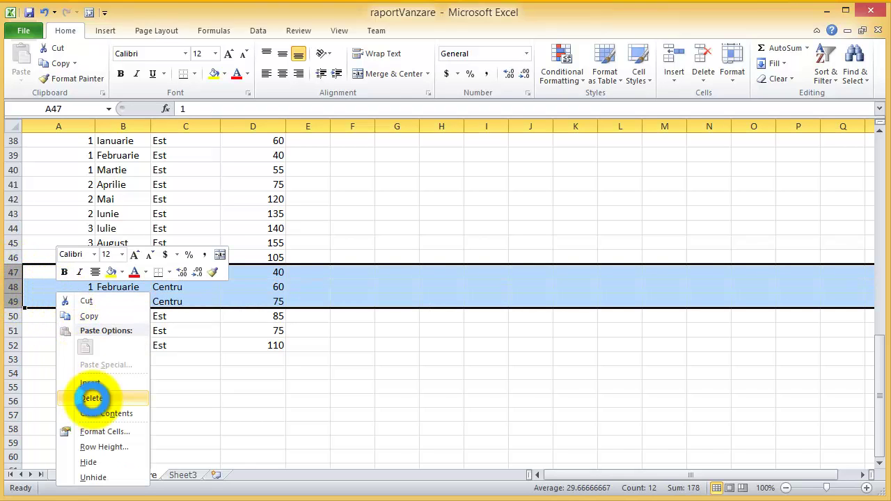
click(98, 397)
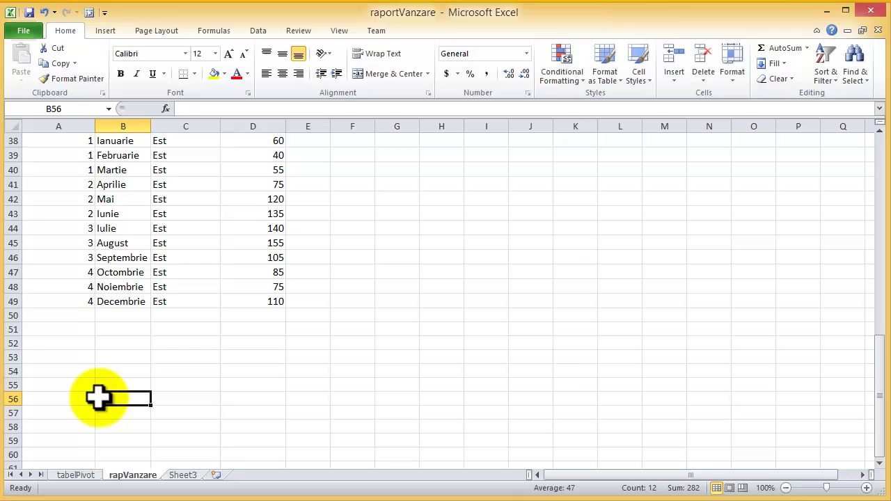
Refresh the tabelPivot pivot table so Centru disappears.
click(83, 476)
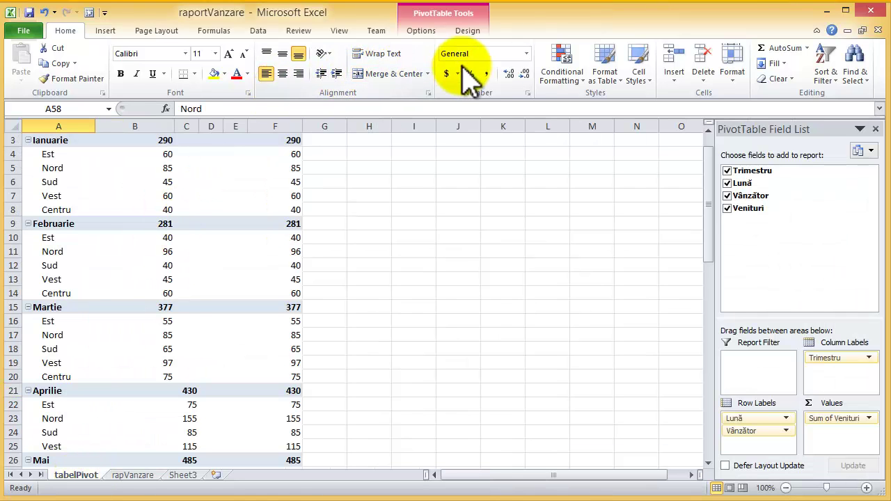
click(422, 31)
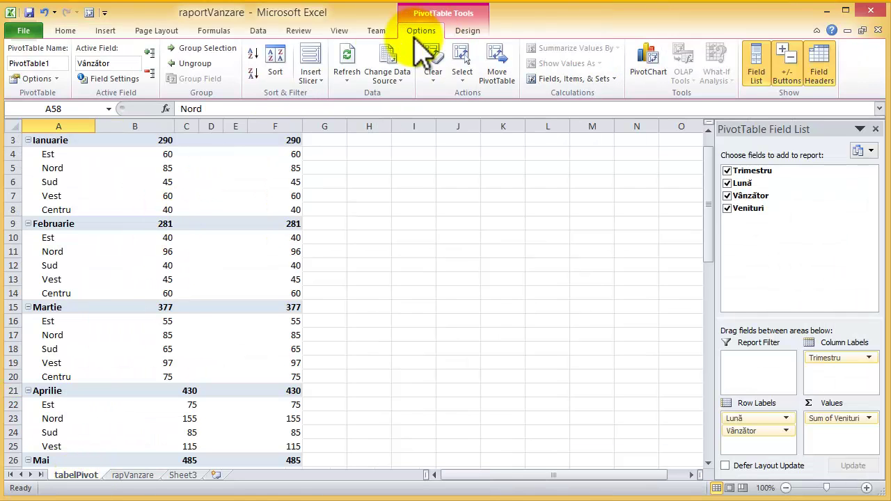
click(350, 57)
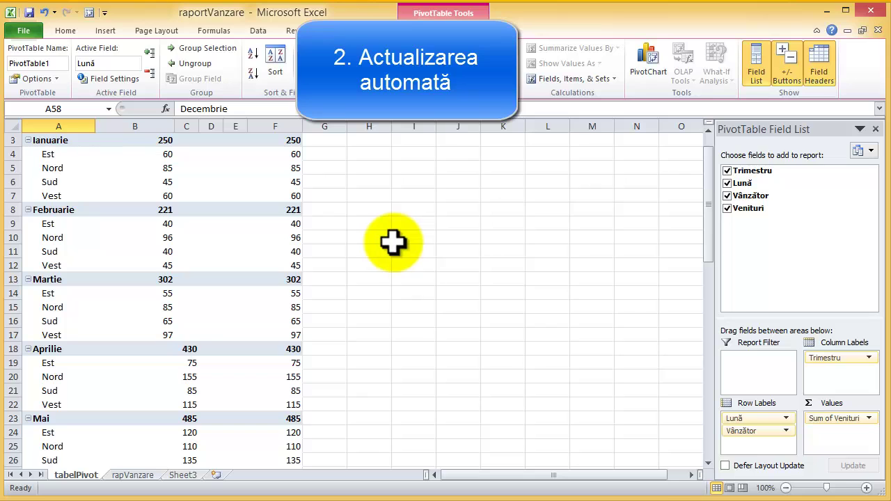
Insert three blank rows 47–49 above Octombrie on rapVanzare.
click(133, 475)
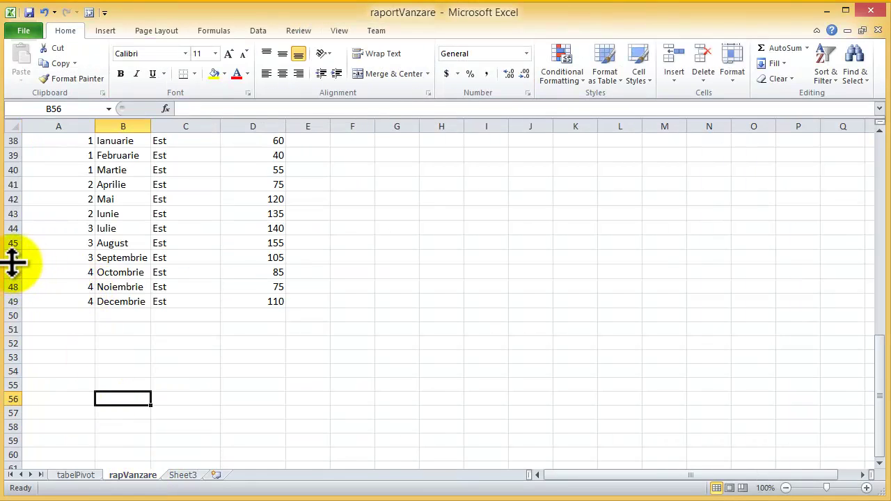
drag(7, 272, 8, 301)
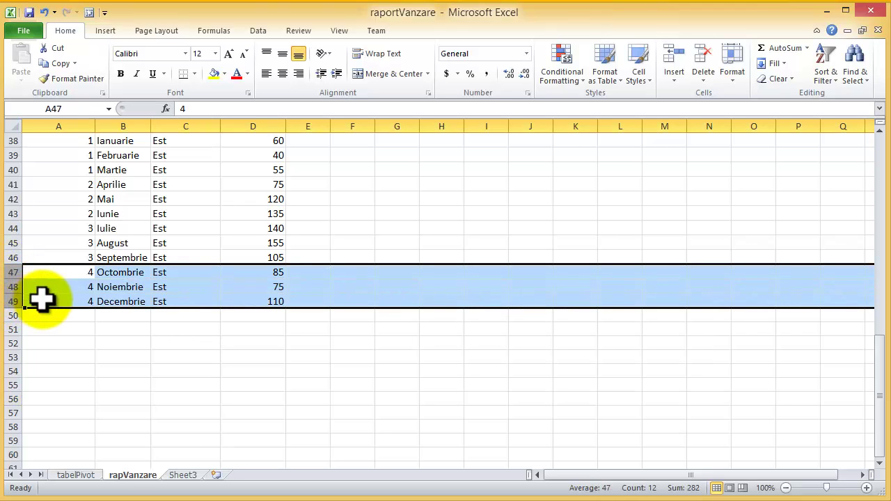
right_click(44, 301)
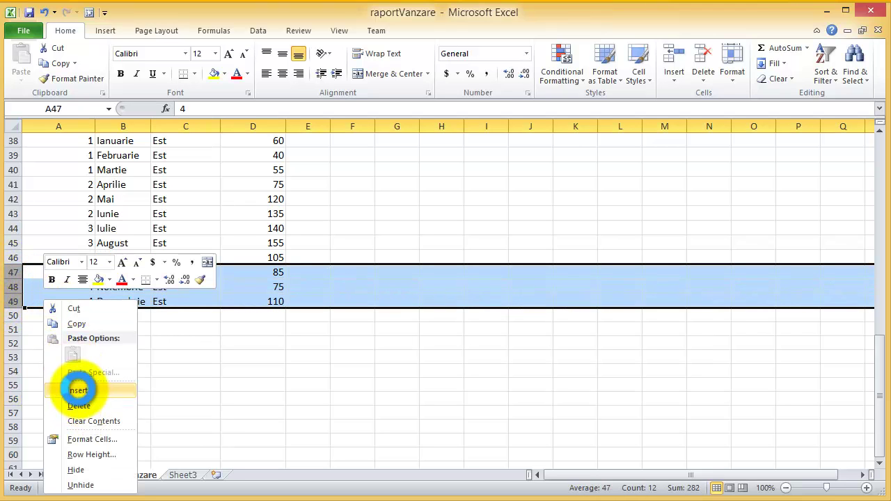
click(76, 390)
Enter row 47 as 1, Ianuarie, Centru, 50.
click(89, 273)
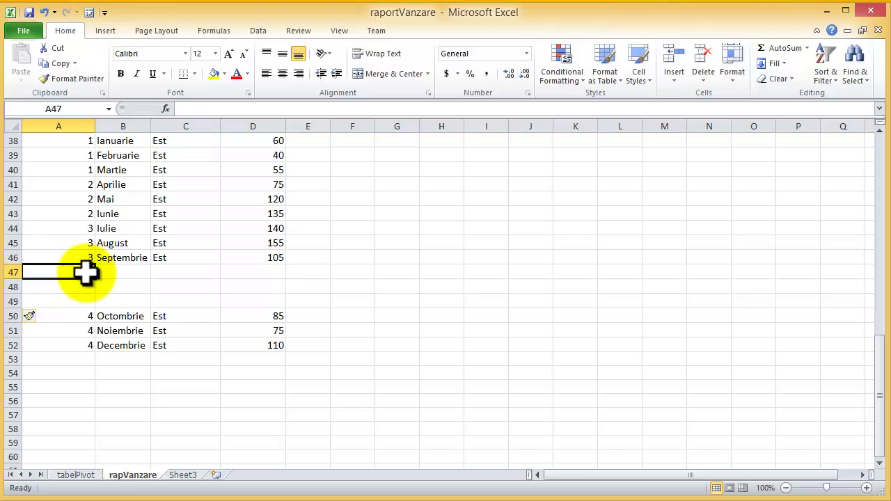
text(1)
key(Tab)
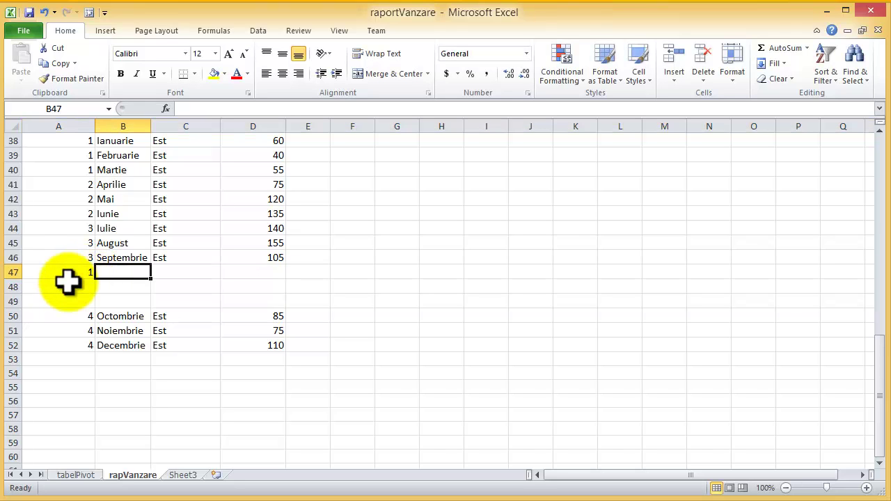
text(ia)
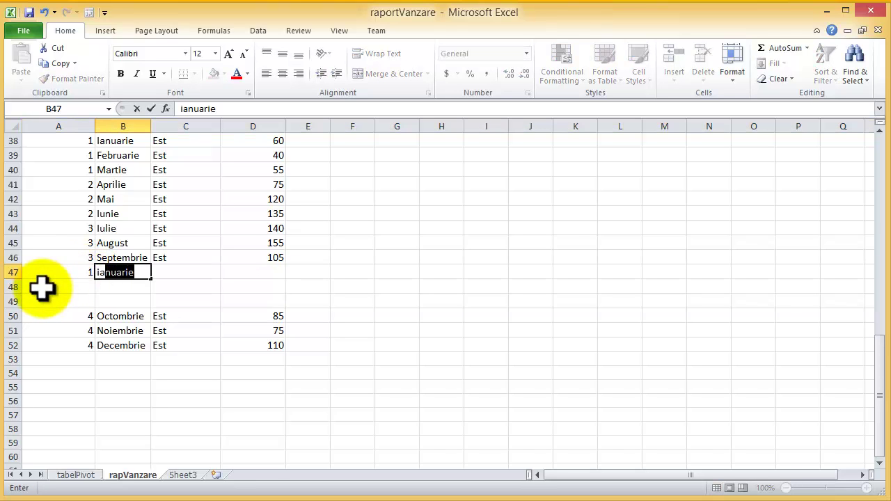
key(Tab)
text(c)
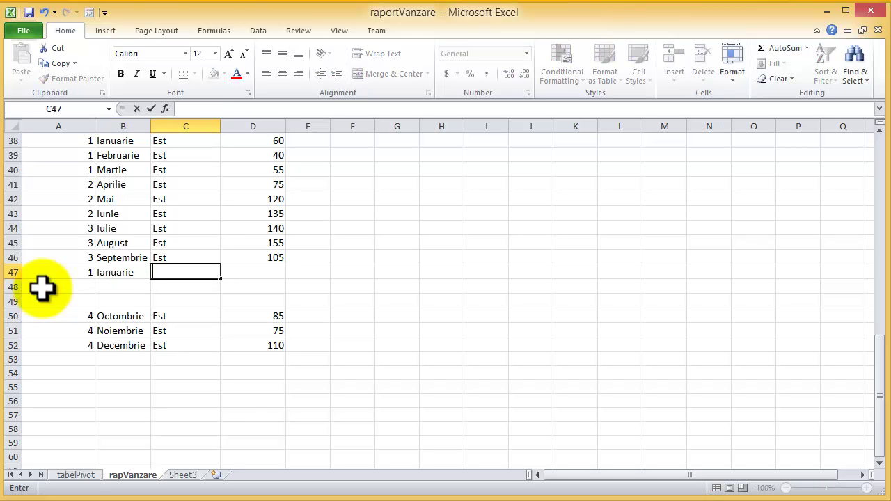
text(entru)
key(Tab)
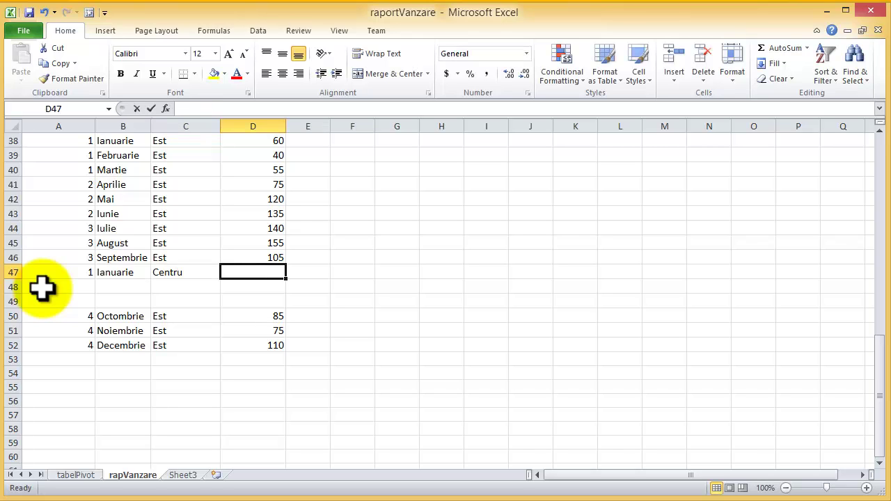
text(50)
key(Return)
Enter row 48 as 1, Februarie, Centru, 60.
click(43, 287)
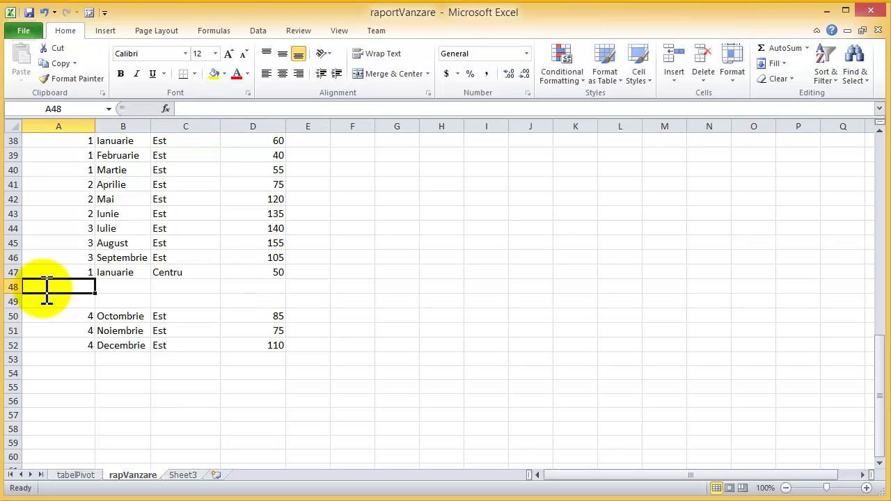
text(1)
key(Tab)
text(f)
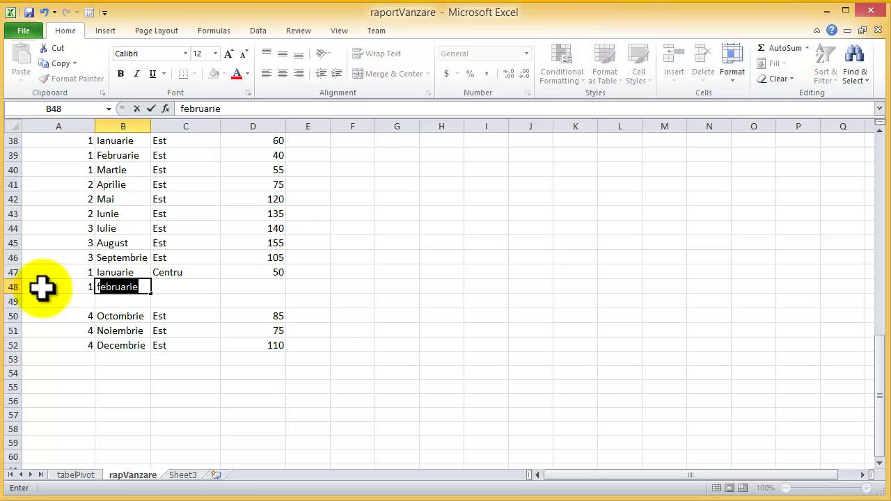
key(Tab)
text(c)
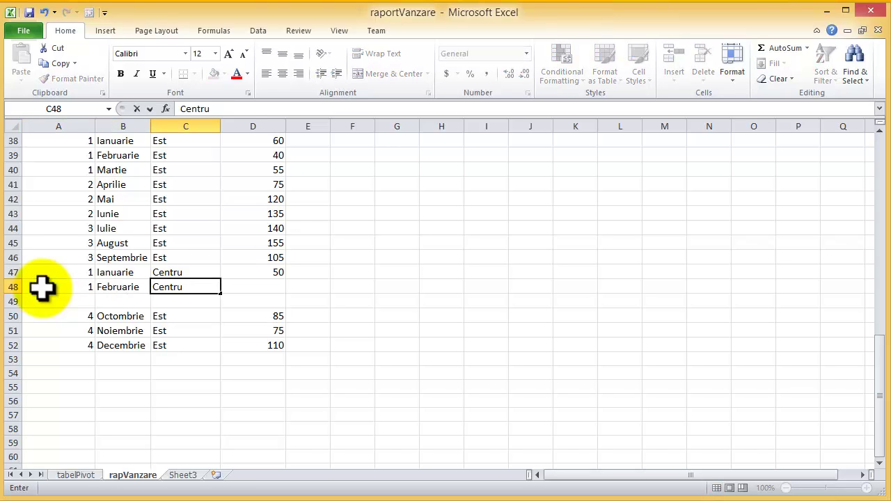
key(Tab)
text(60)
key(Return)
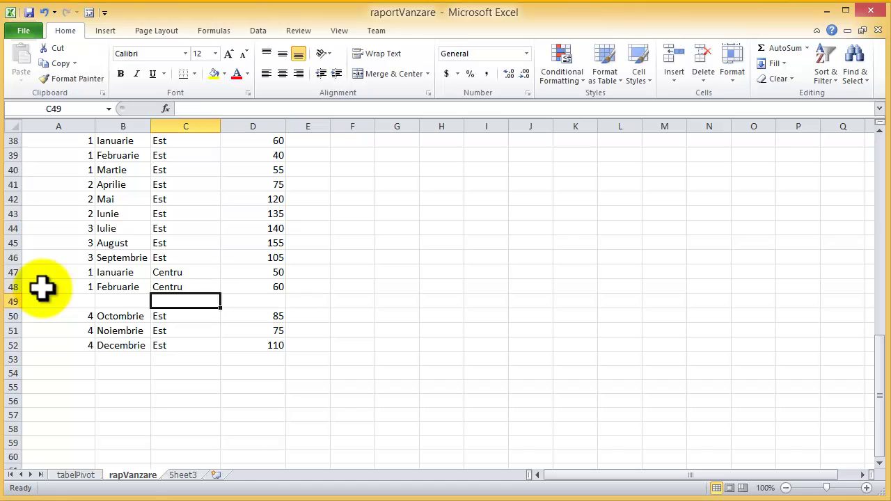
Enter row 49 as 1, Martie, Centru, 80.
key(Left)
key(Left)
text(1)
key(Tab)
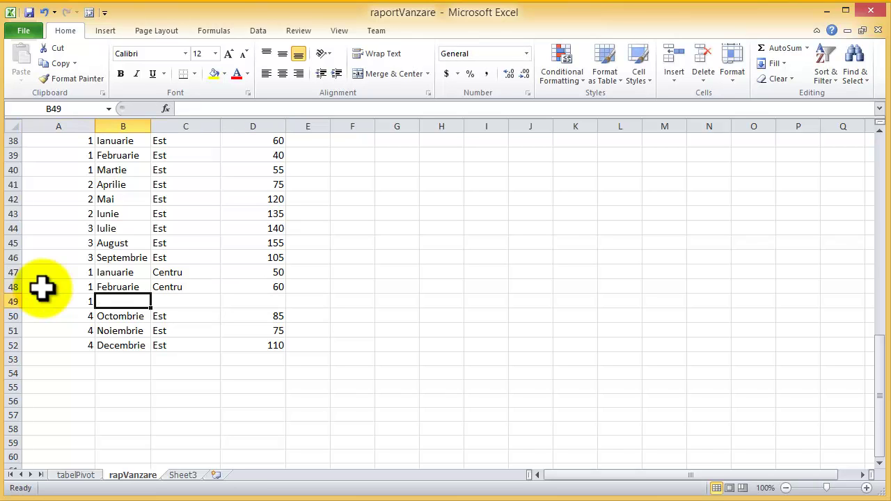
text(art)
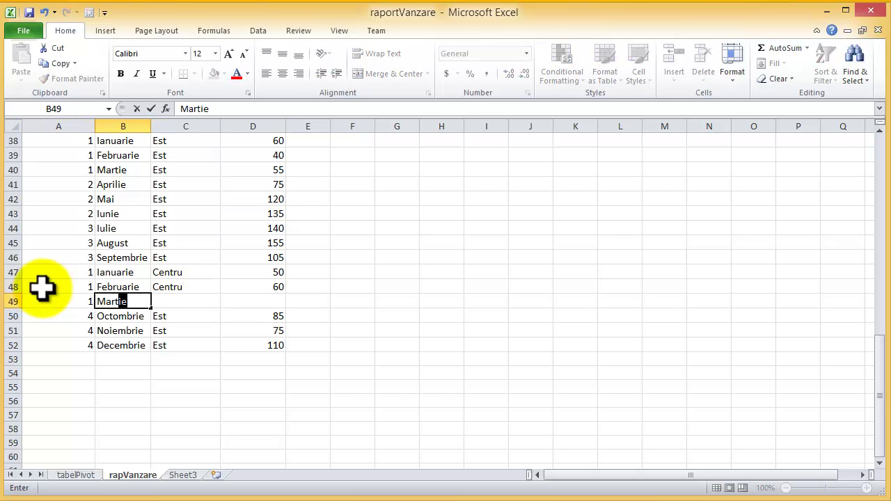
key(Tab)
text(C)
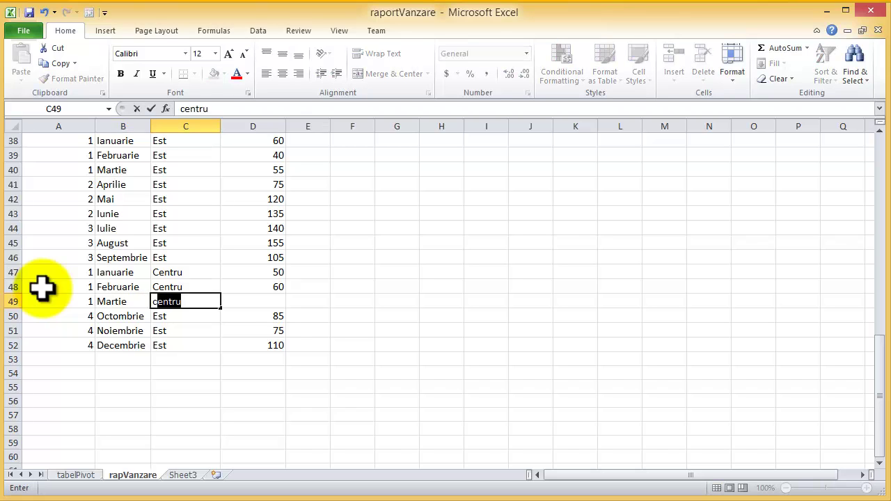
key(Tab)
text(80)
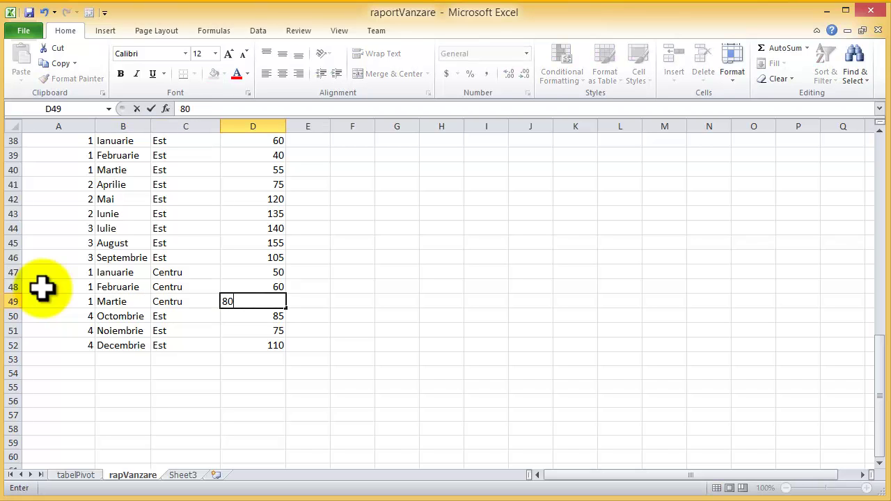
key(Return)
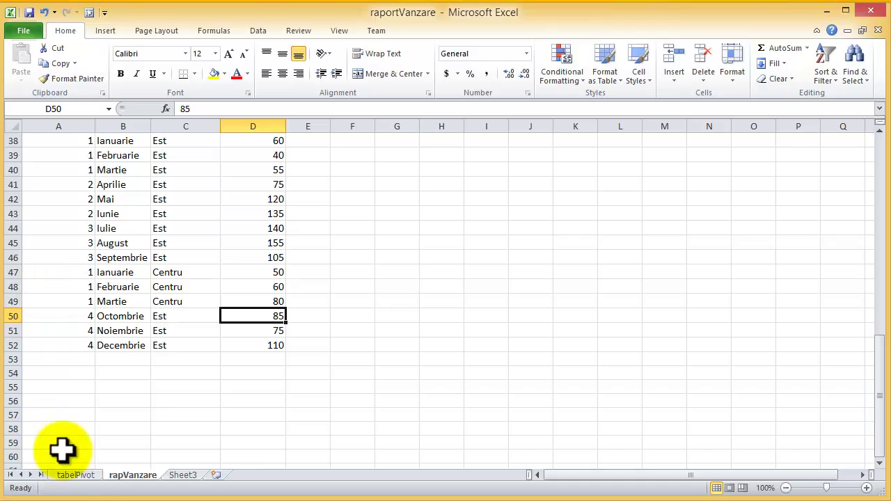
Enable 'Refresh data when opening the file' on the Data tab of PivotTable Options.
click(77, 477)
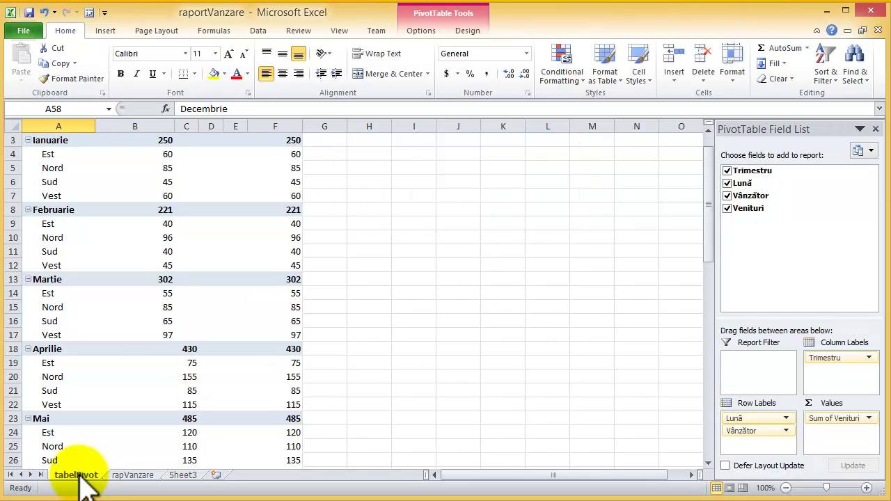
click(421, 31)
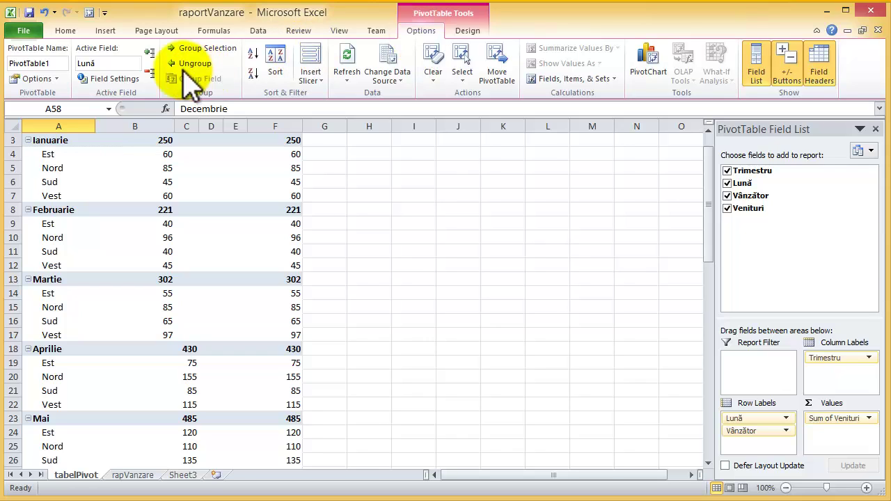
click(56, 79)
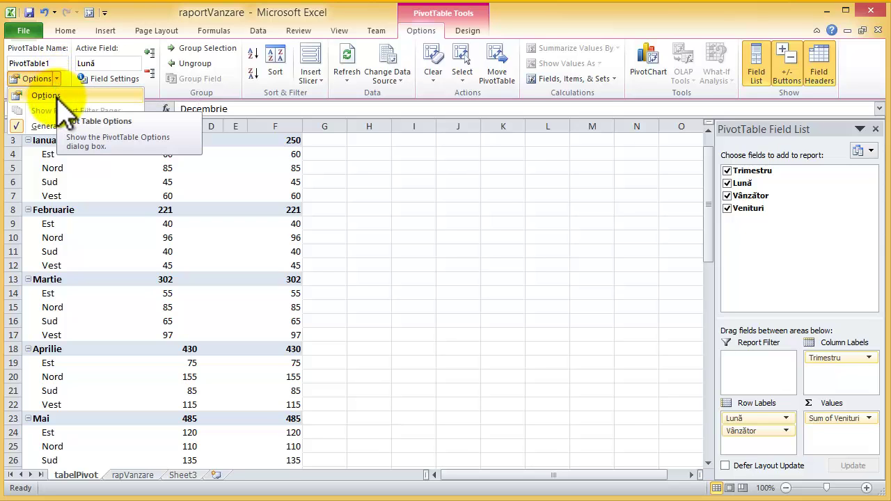
click(46, 95)
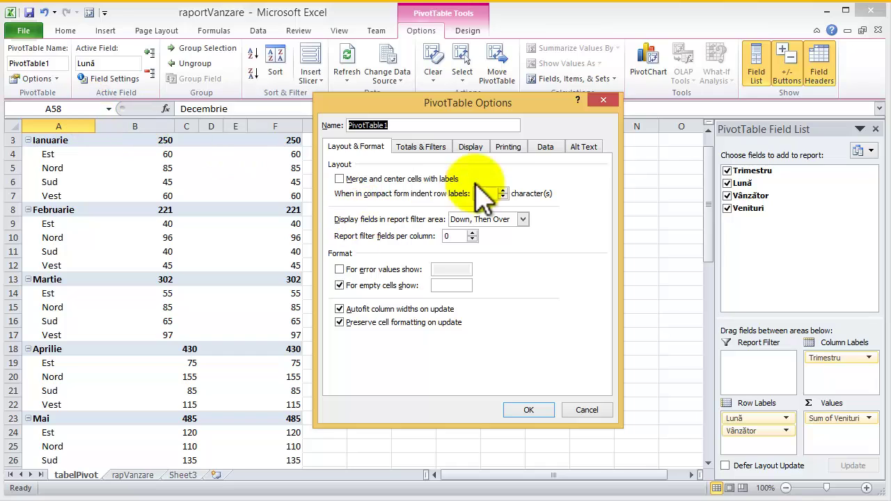
click(546, 147)
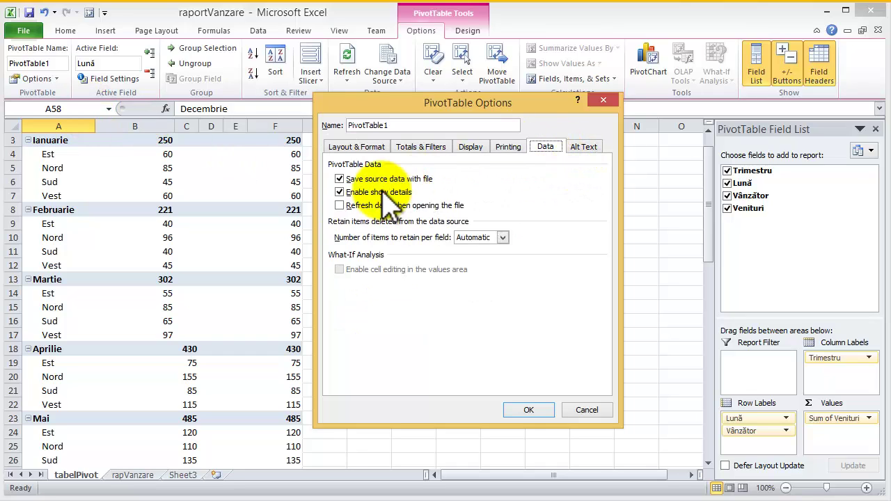
click(339, 206)
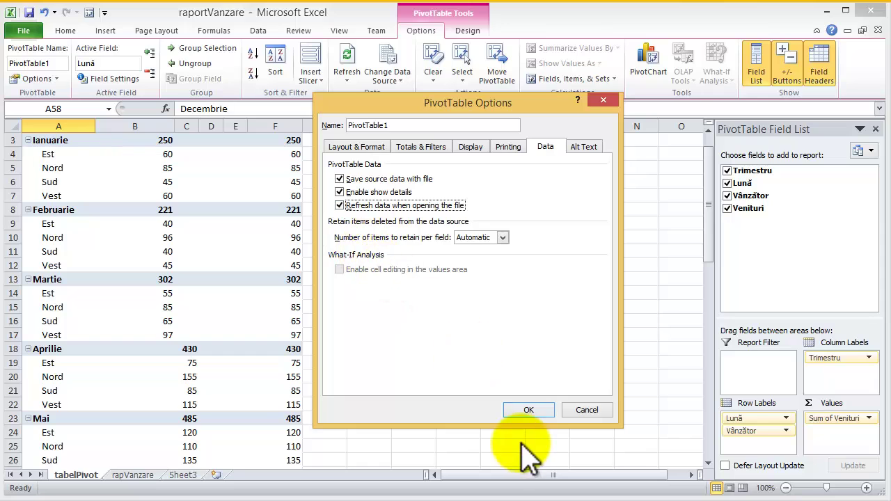
click(533, 409)
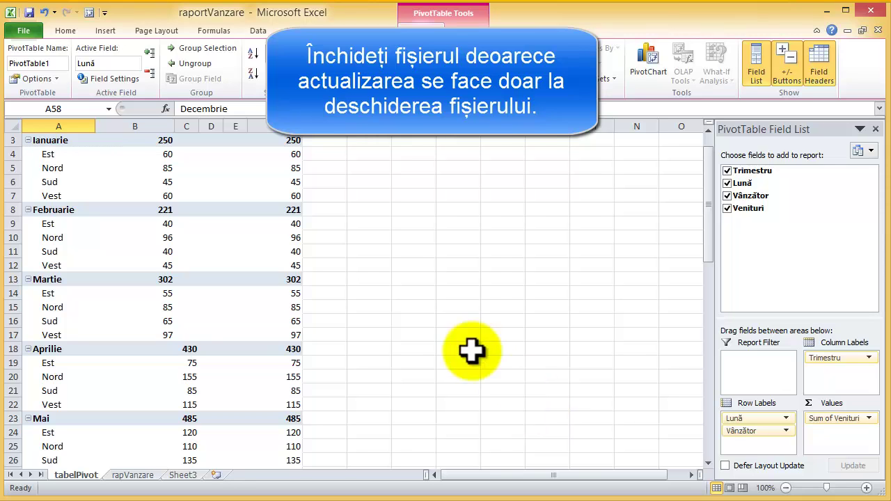
Save and exit Excel, then reopen raportVanzare from the tabele pivot folder.
click(29, 12)
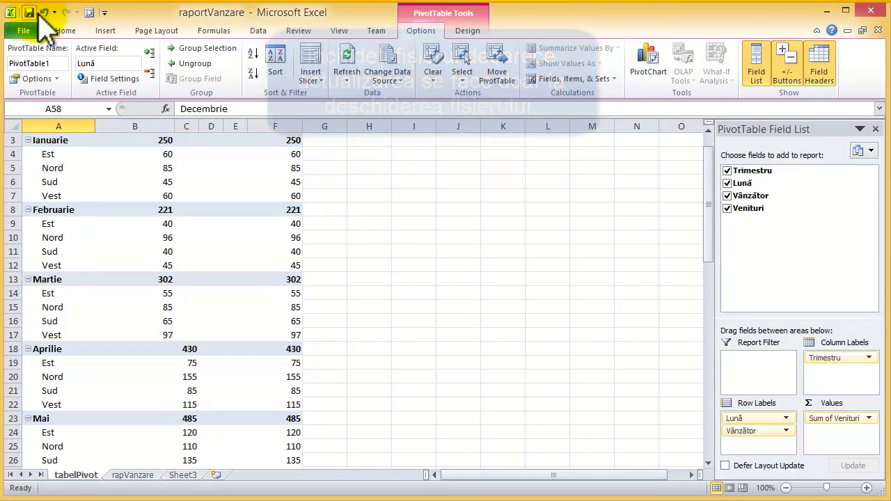
click(871, 9)
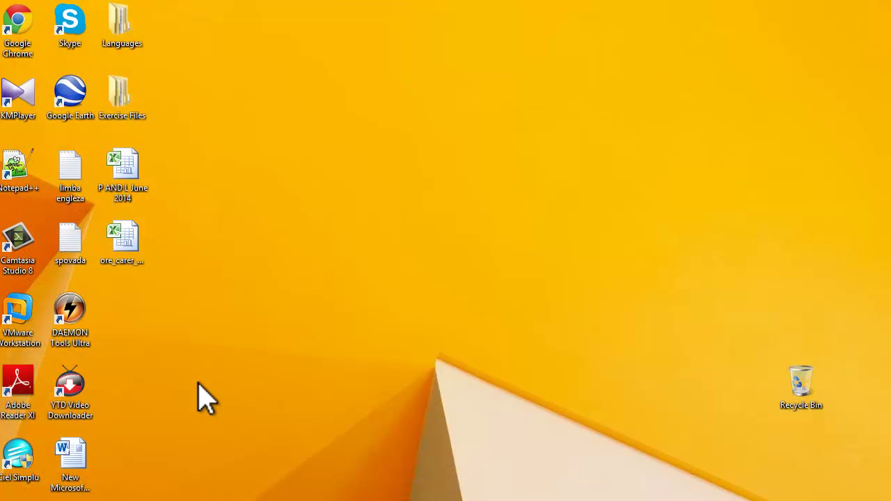
click(104, 498)
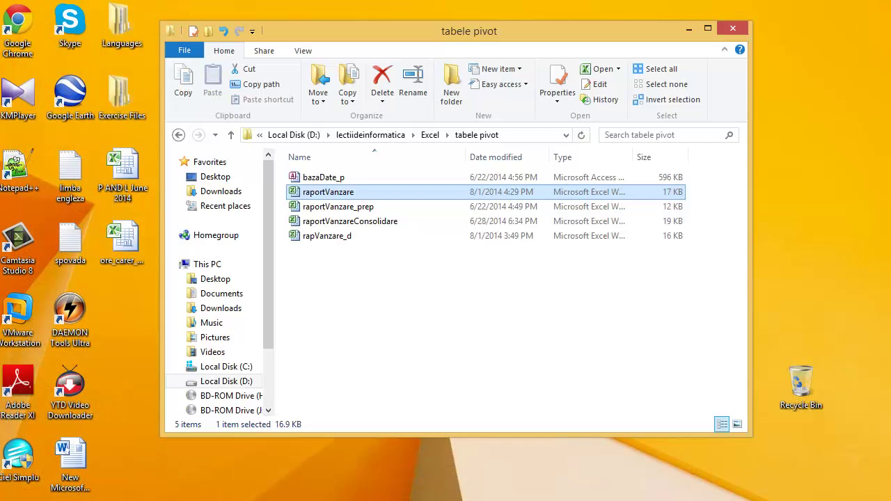
double_click(340, 192)
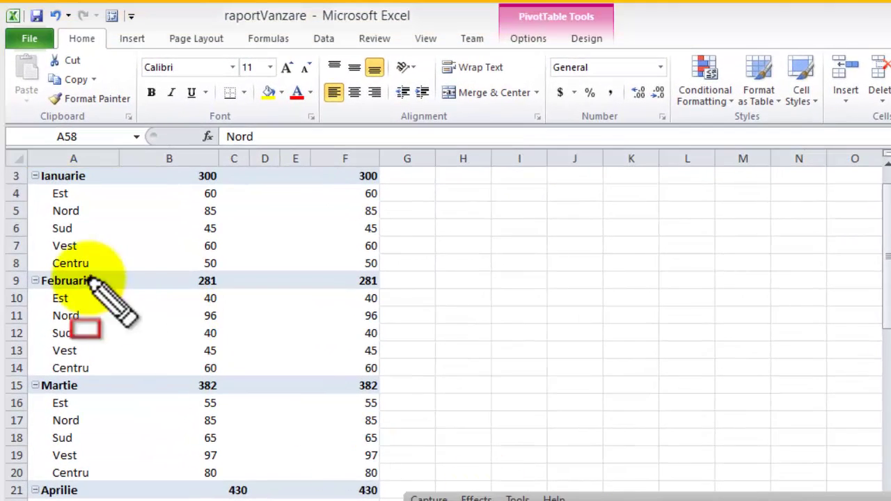
Highlight the new Centru rows under Ianuarie, Februarie and Martie showing 50, 60 and 80.
mouse_move(32, 255)
mouse_down()
mouse_move(108, 271)
mouse_move(384, 271)
mouse_up()
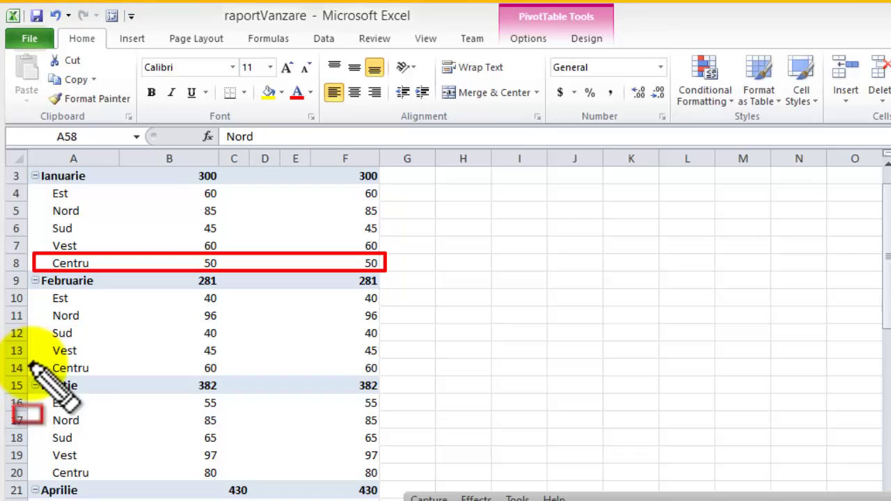
drag(29, 360, 389, 380)
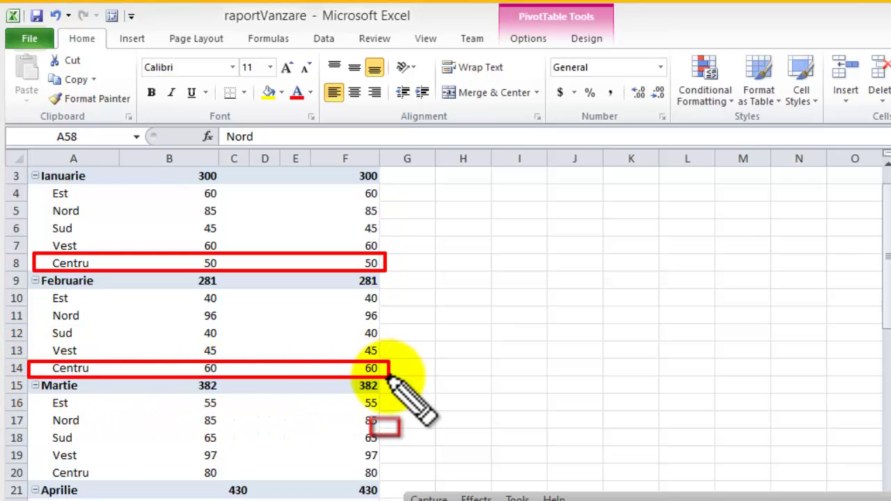
drag(30, 464, 389, 480)
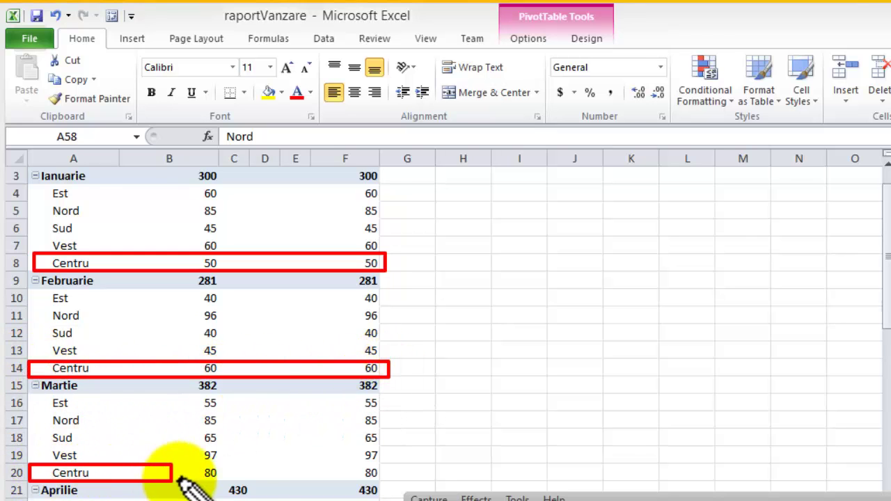